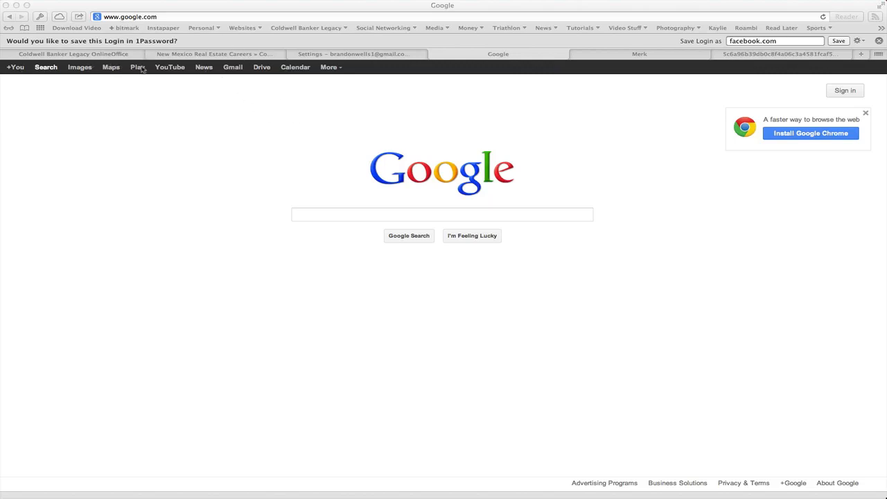
# - Go from the Google homepage to Gmail's sign-in page and start creating a new Google Account
pyautogui.click(235, 68)
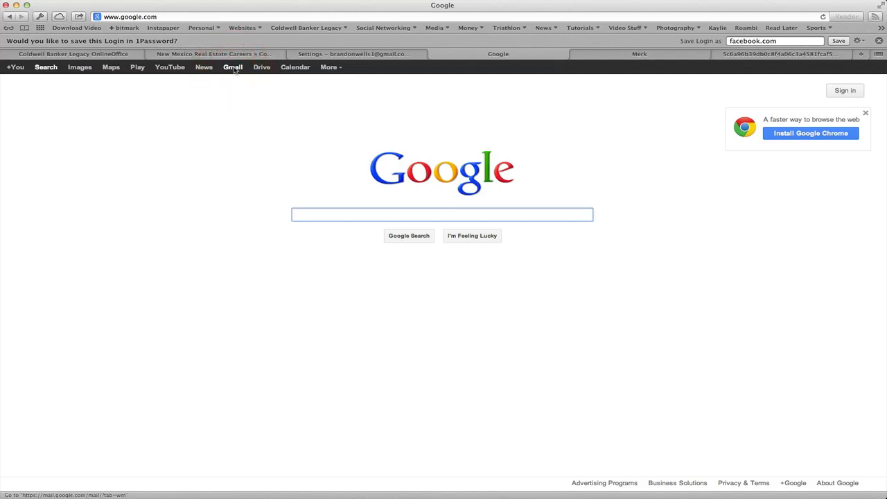
pyautogui.click(234, 68)
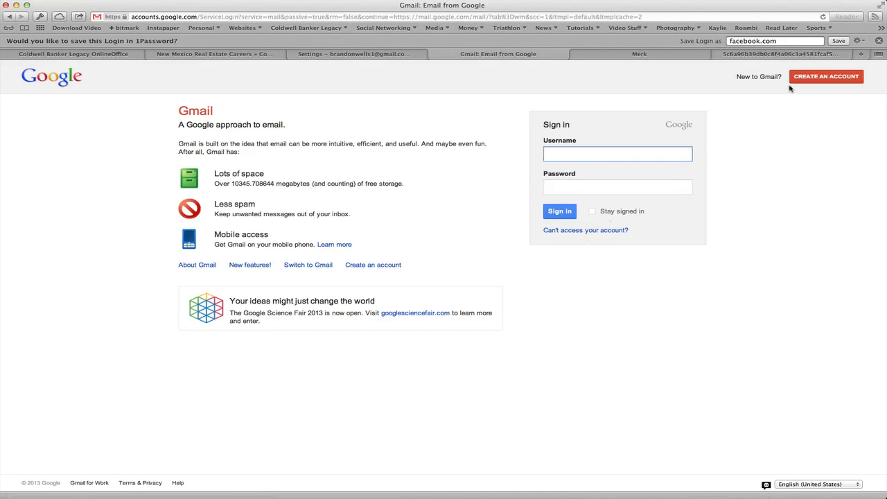
pyautogui.click(835, 78)
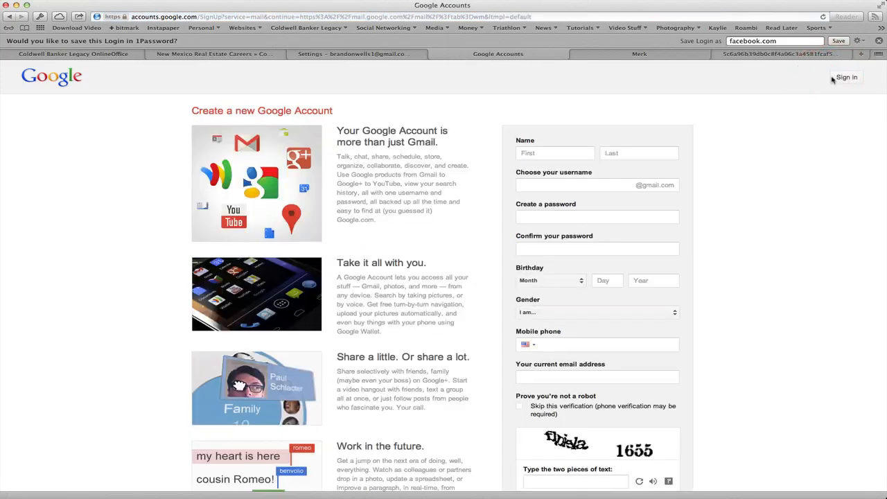
# - Enter the person's first and last name and a first choice of Gmail username
pyautogui.click(575, 153)
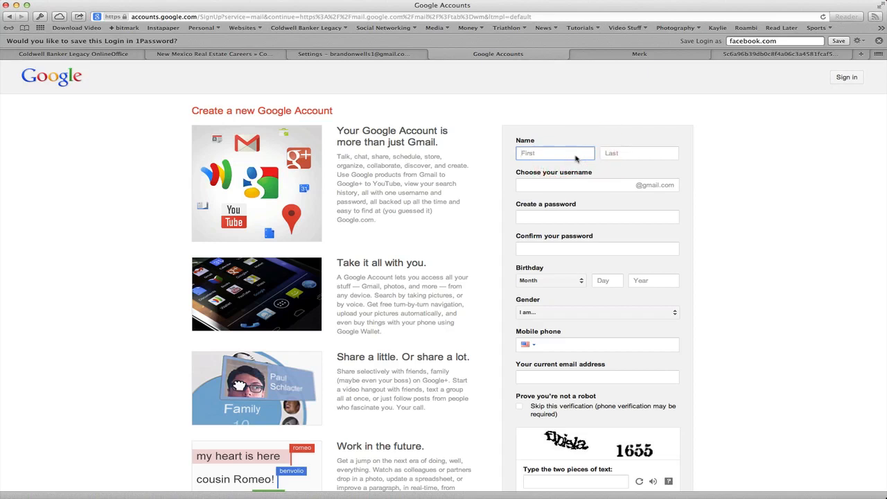
pyautogui.press('Tab')
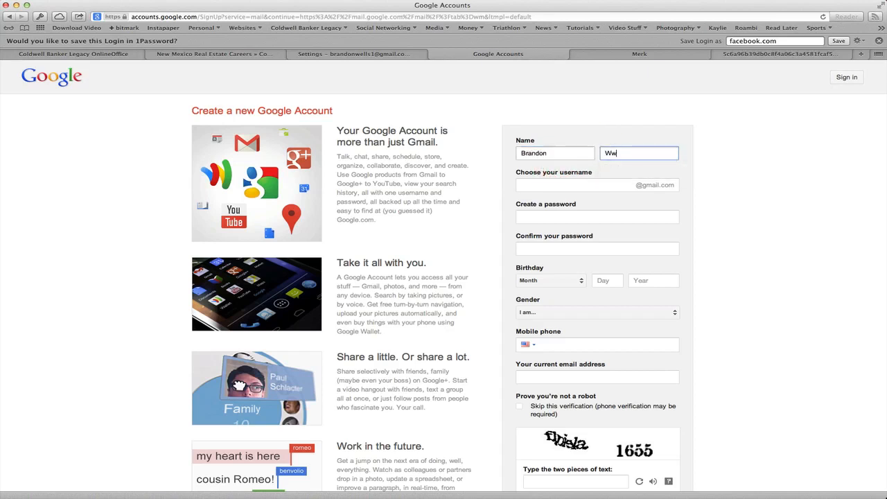
pyautogui.press('Tab')
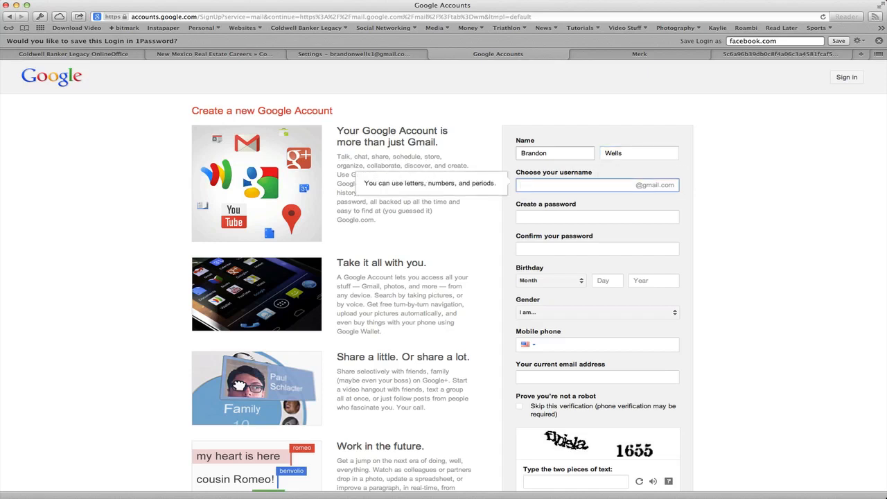
# - Replace the taken username with alternative usernames until an available one is accepted
pyautogui.click(593, 217)
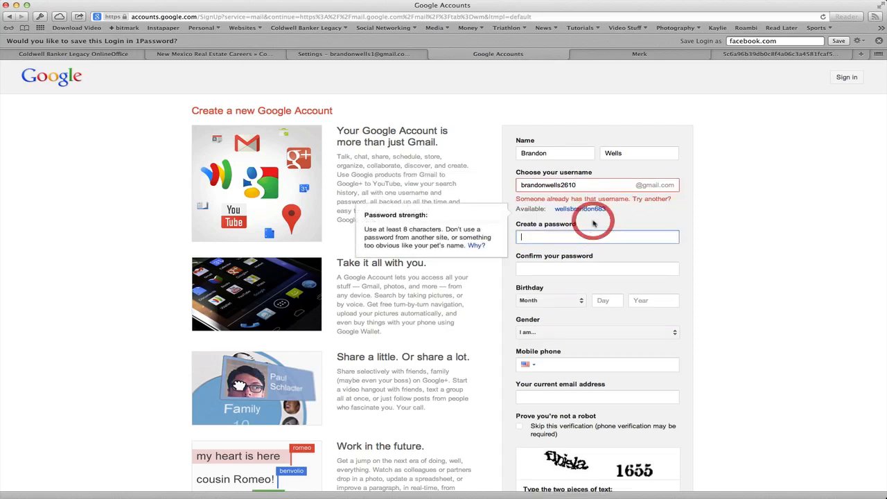
pyautogui.click(586, 186)
pyautogui.click(586, 213)
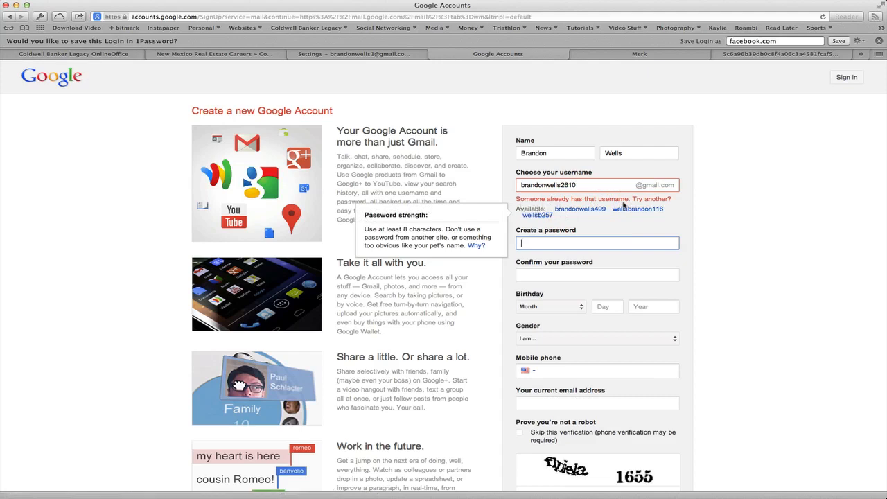
pyautogui.click(580, 186)
pyautogui.doubleClick(581, 185)
pyautogui.press('BackSpace')
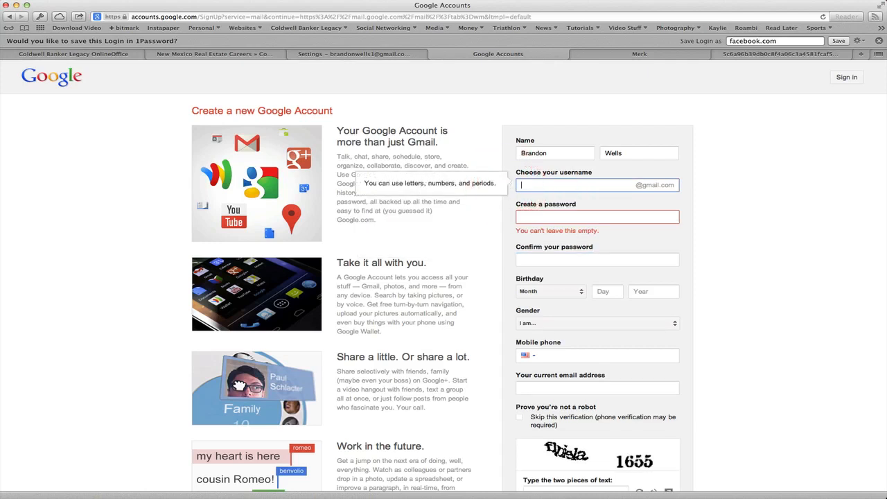
pyautogui.click(536, 215)
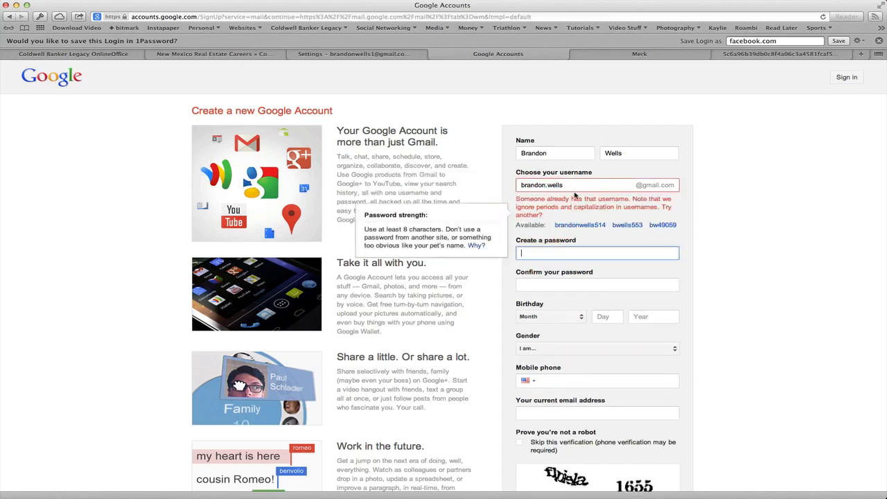
pyautogui.click(565, 187)
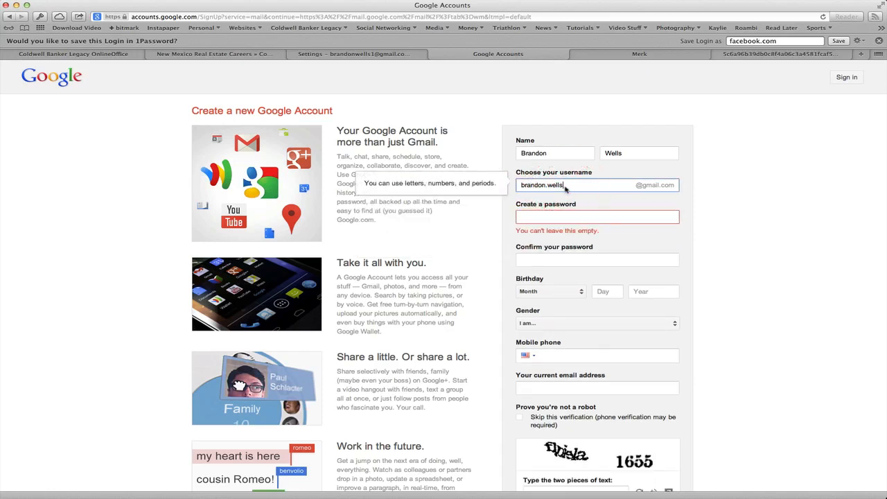
pyautogui.press('BackSpace')
pyautogui.press('BackSpace')
pyautogui.press('BackSpace')
pyautogui.press('BackSpace')
pyautogui.press('BackSpace')
pyautogui.press('BackSpace')
pyautogui.click(575, 215)
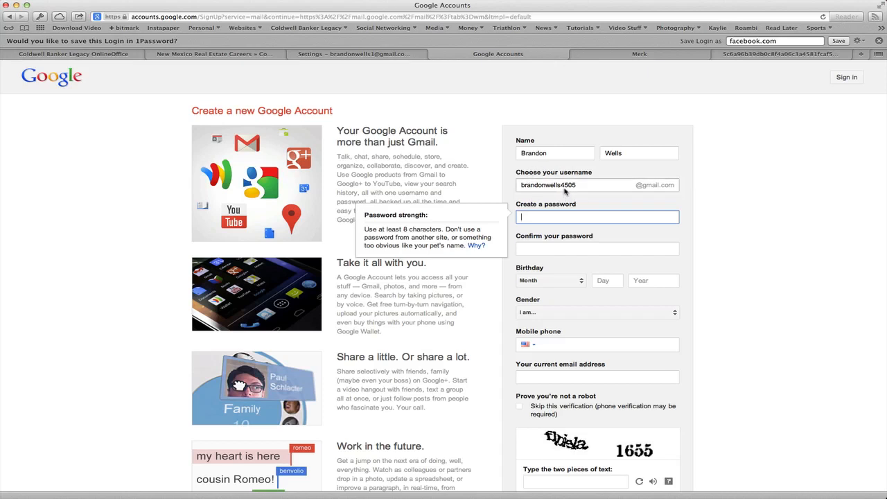
# - Enter the account password and confirm it
pyautogui.click(605, 221)
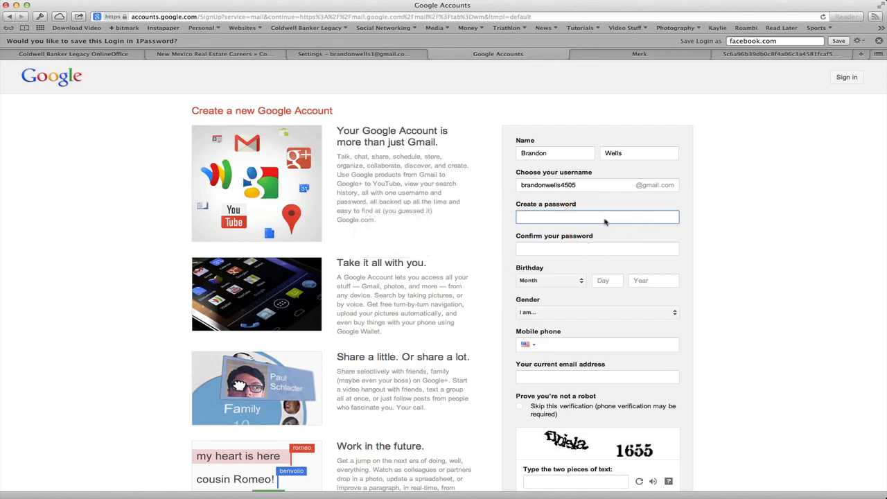
pyautogui.write('*******')
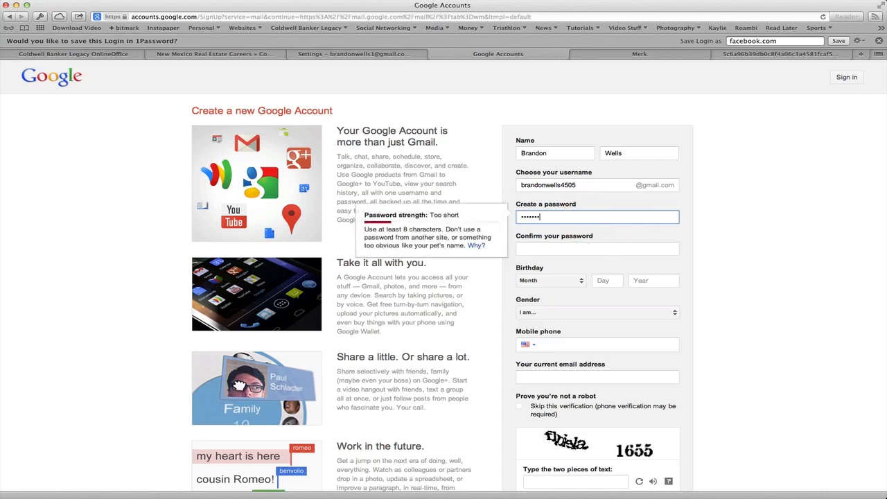
pyautogui.write('***')
pyautogui.press('Tab')
pyautogui.write('**********')
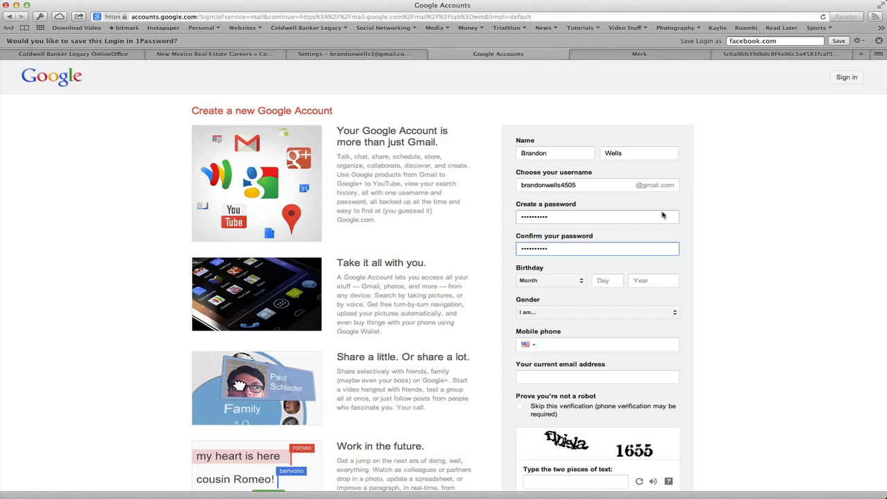
pyautogui.click(581, 280)
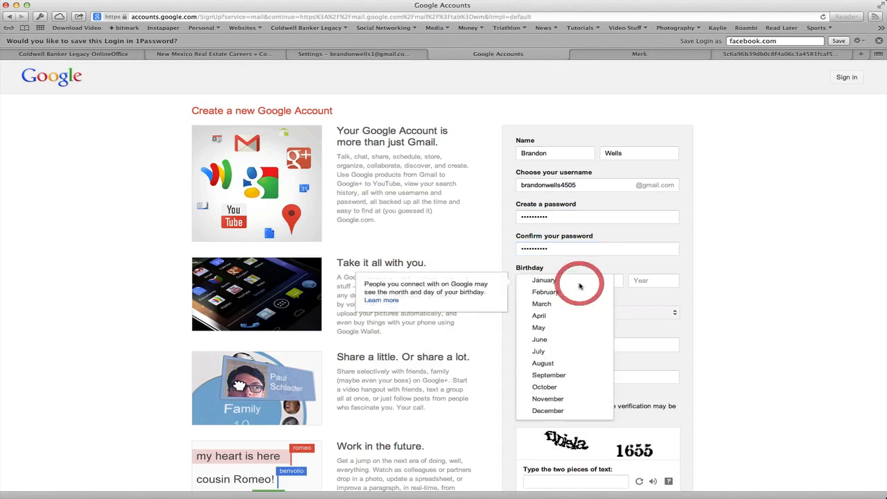
pyautogui.click(555, 388)
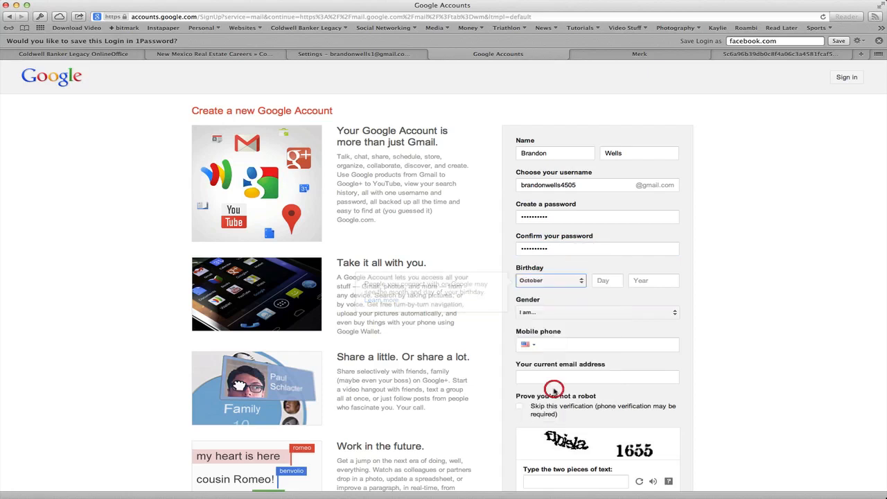
pyautogui.click(620, 281)
pyautogui.write('26')
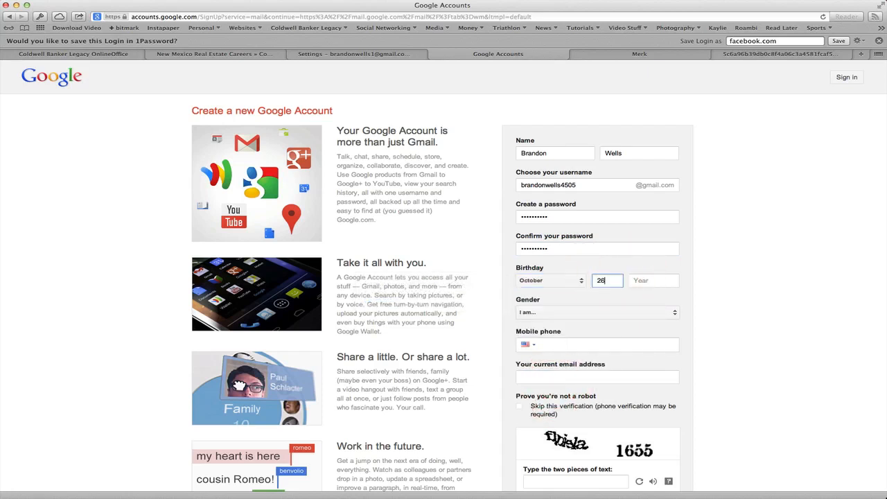
pyautogui.press('Tab')
pyautogui.write('1980')
pyautogui.press('Tab')
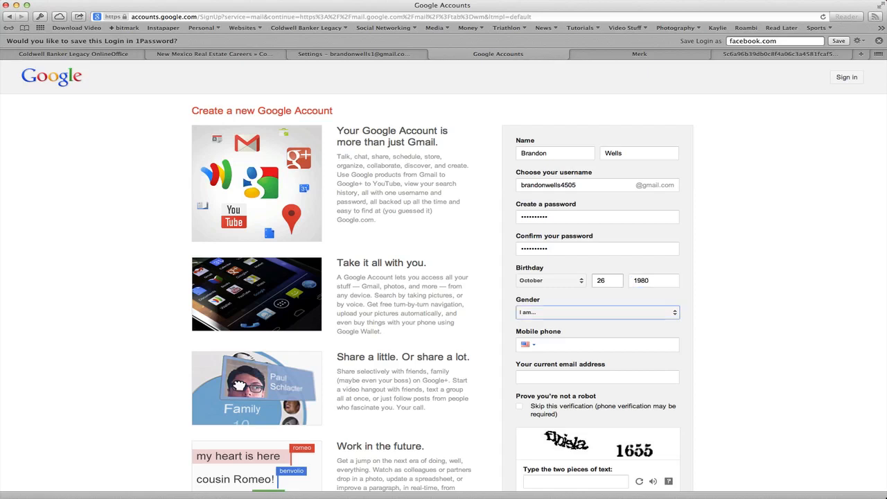
pyautogui.click(673, 313)
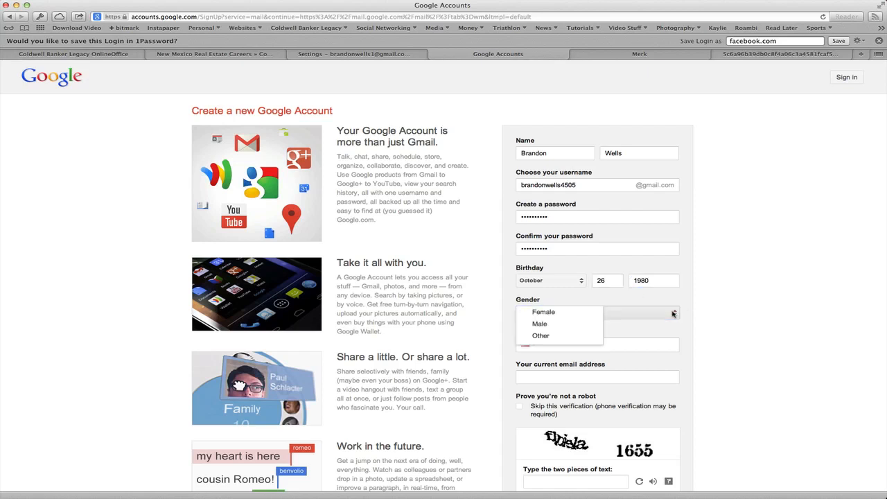
pyautogui.click(589, 324)
pyautogui.click(600, 346)
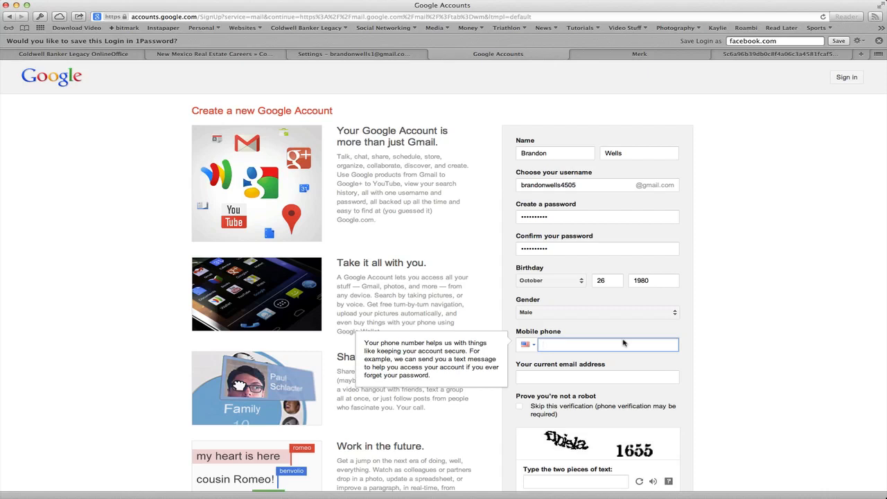
# - Enter the mobile phone number and the work email as the current address
pyautogui.click(593, 382)
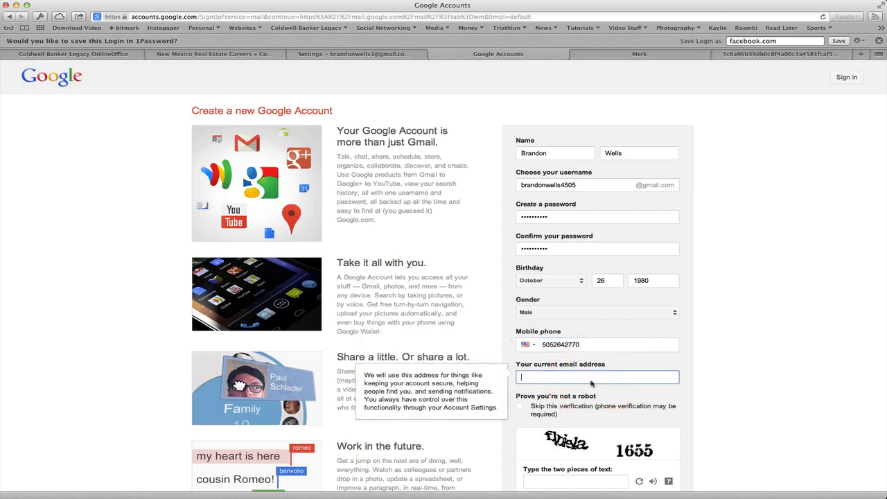
# - Type the answer to the verification text, correcting a mistyped character
pyautogui.scroll(-4, 617, 418)
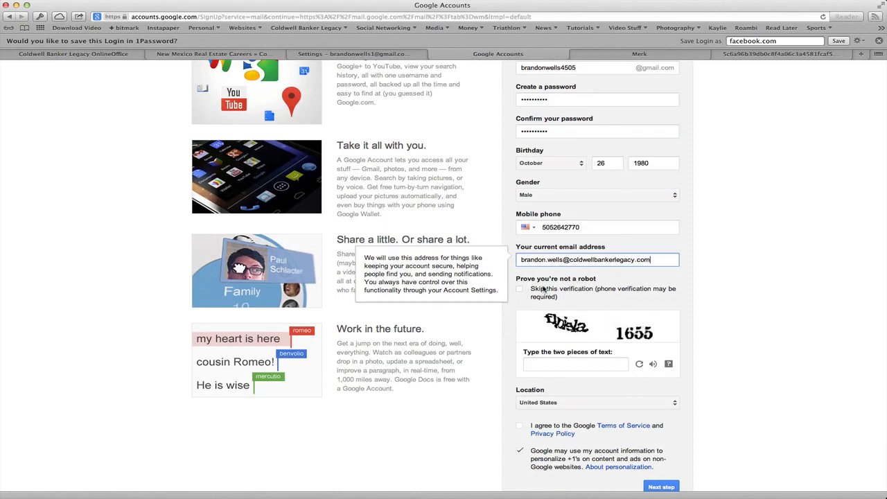
pyautogui.click(535, 365)
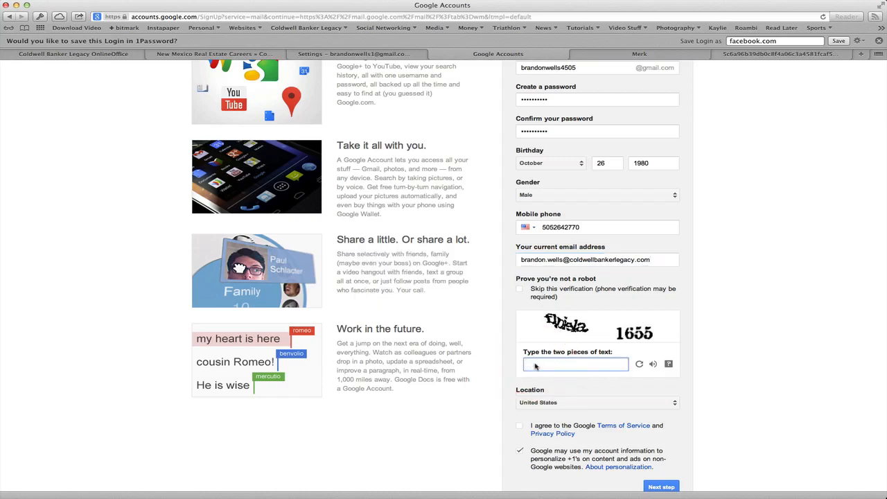
pyautogui.write('f')
pyautogui.press('BackSpace')
pyautogui.write('1655')
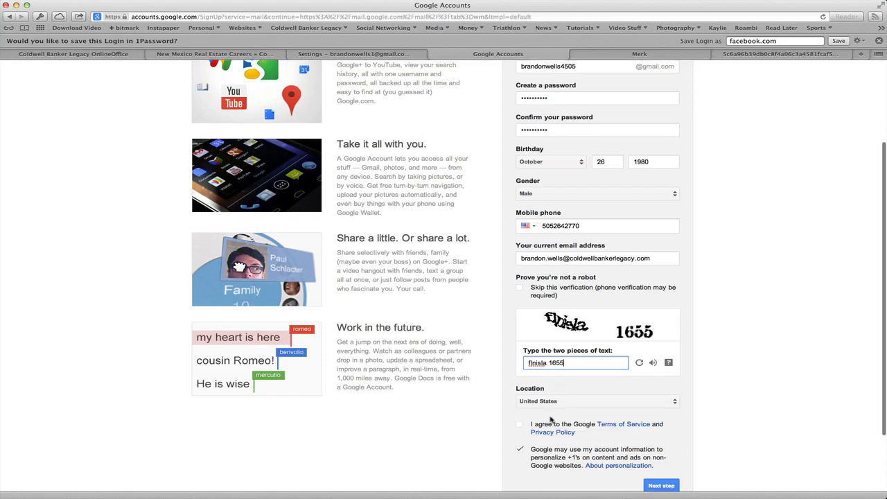
pyautogui.scroll(-3, 551, 421)
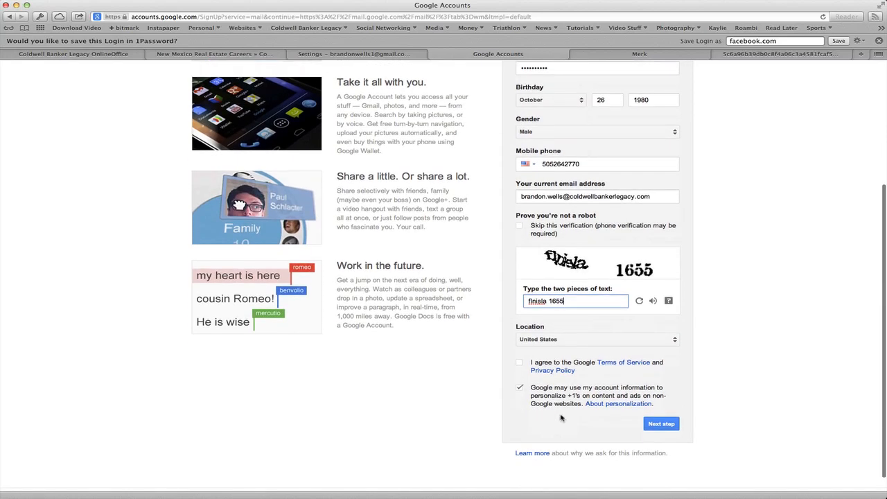
# - Accept the Terms of Service, untick personalised +1s and ads, and submit the sign-up form
pyautogui.click(520, 363)
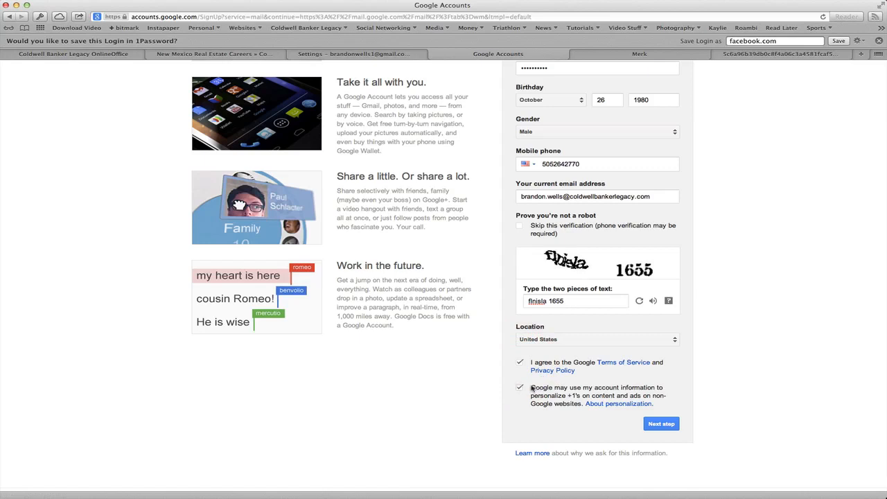
pyautogui.click(520, 388)
pyautogui.click(659, 422)
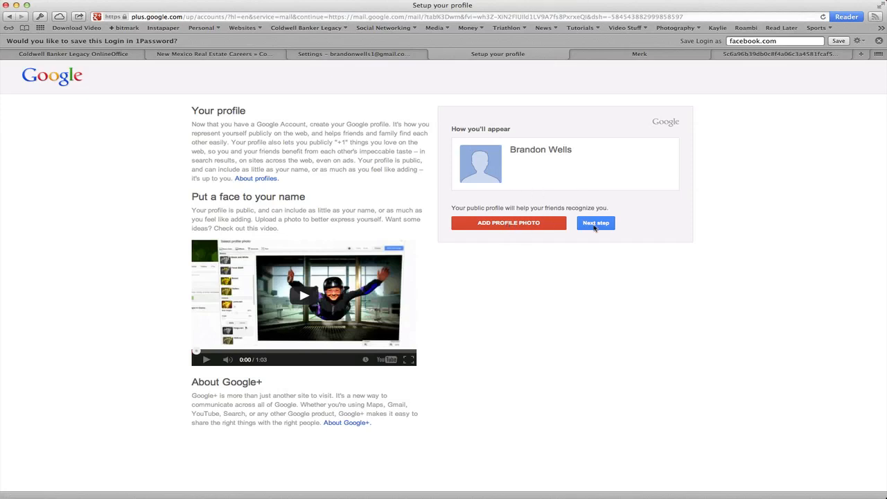
# - Skip profile setup to reach the Welcome page, then minimize Apple Mail
pyautogui.click(604, 225)
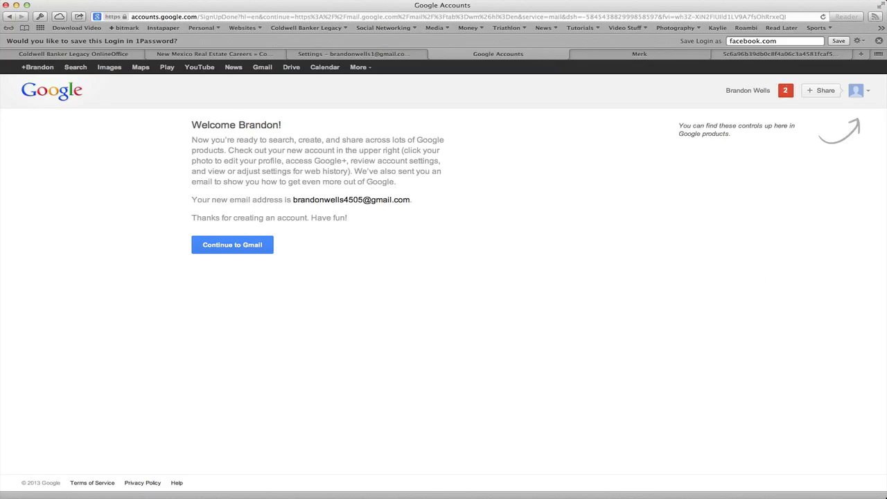
pyautogui.press('super+Tab')
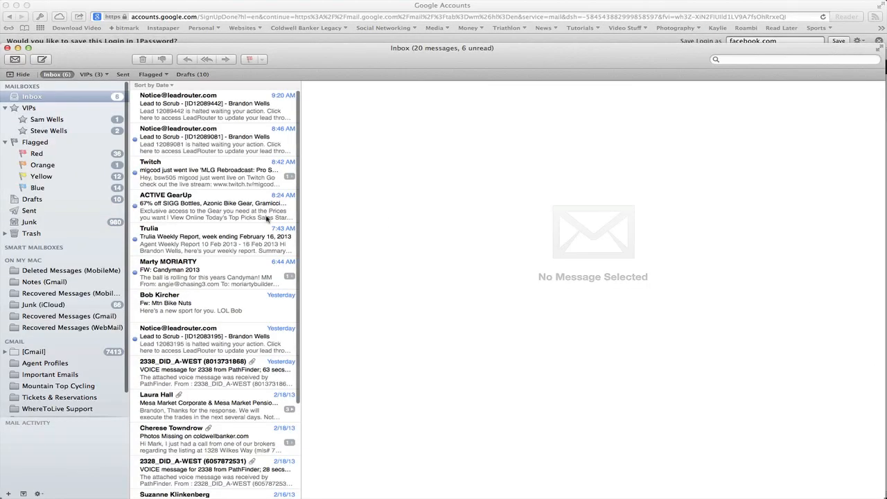
pyautogui.scroll(3, 237, 216)
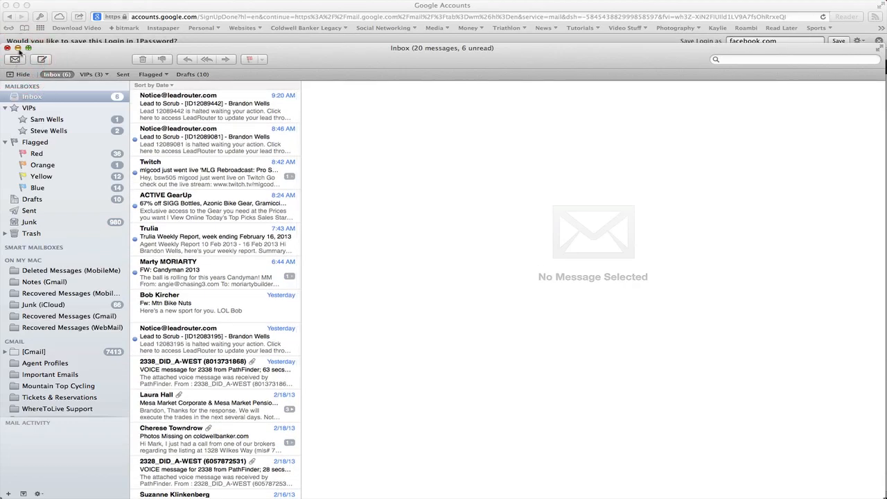
pyautogui.click(18, 48)
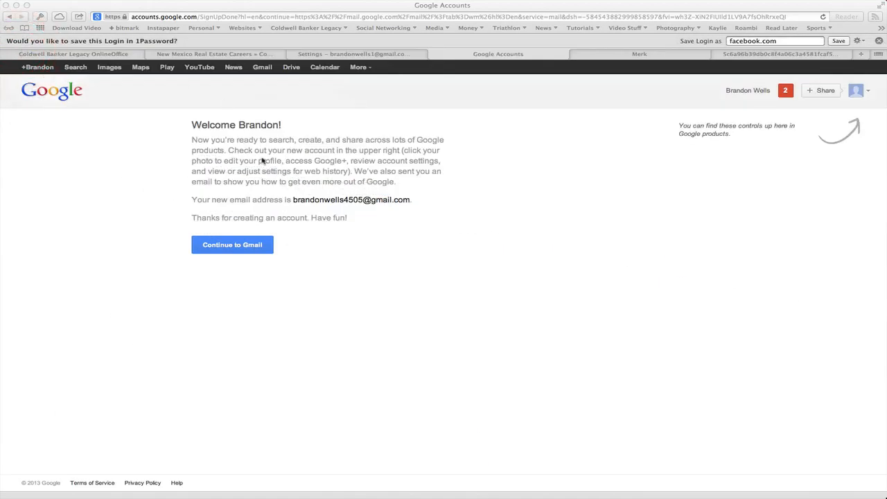
# - Continue to Gmail and sign in to the new account with its password
pyautogui.click(250, 245)
pyautogui.click(251, 245)
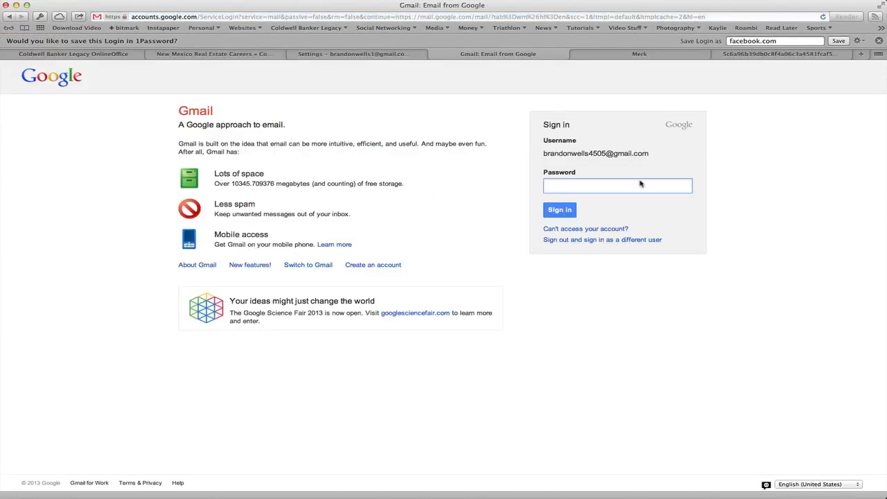
pyautogui.write('•••••')
pyautogui.press('Return')
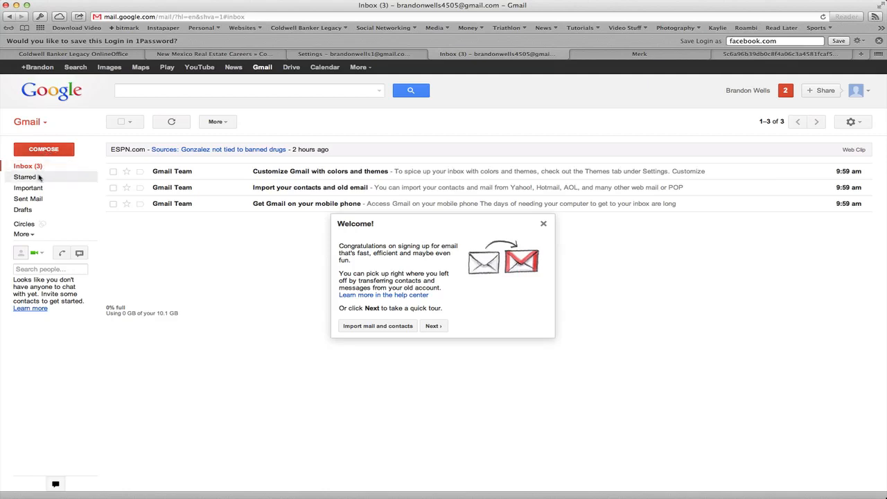
# - Close the Welcome dialog and the 'Want to take the tour again?' popup
pyautogui.click(543, 224)
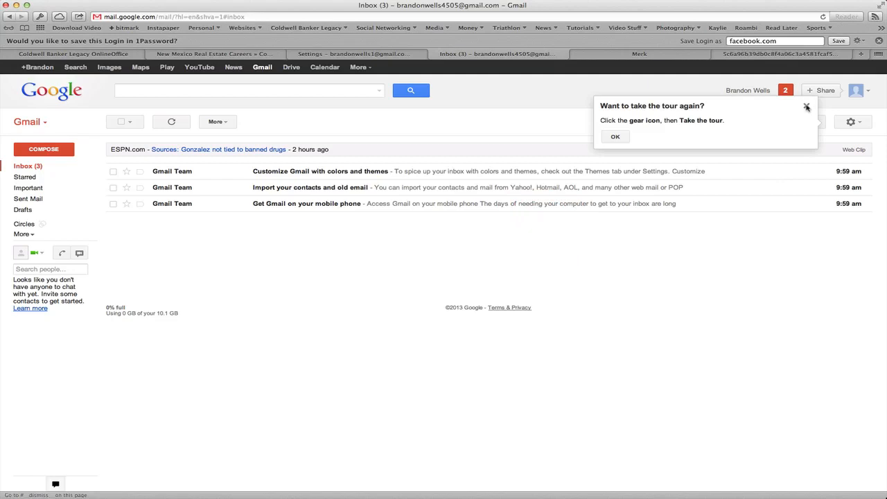
pyautogui.click(806, 107)
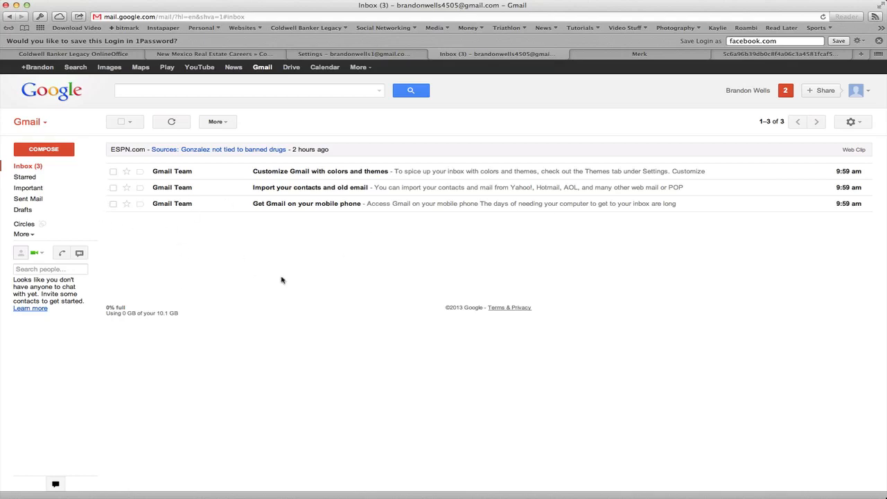
pyautogui.click(204, 93)
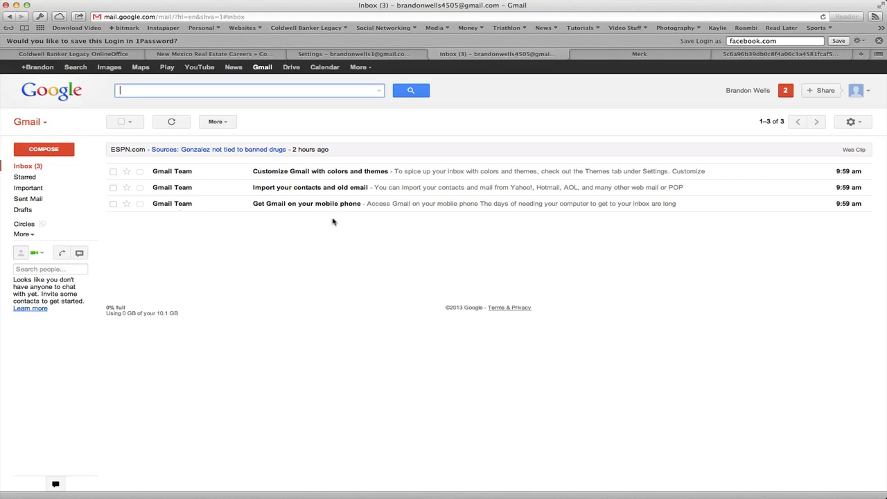
pyautogui.click(860, 123)
# - Open Gmail Settings and scroll the General tab down to the Signature section
pyautogui.click(820, 188)
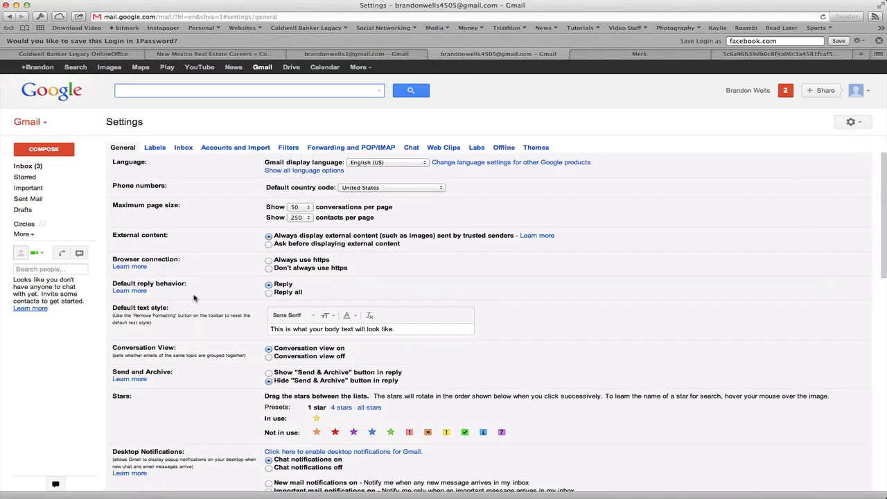
pyautogui.scroll(-4, 194, 297)
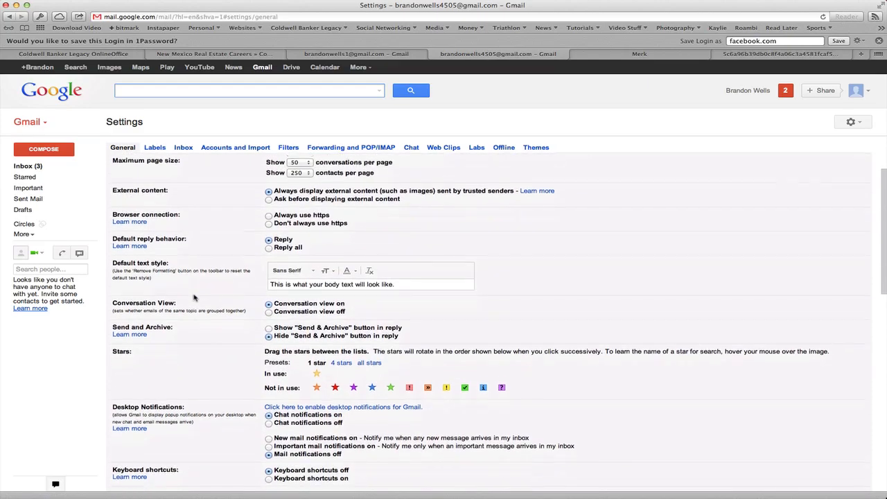
pyautogui.scroll(-5, 194, 297)
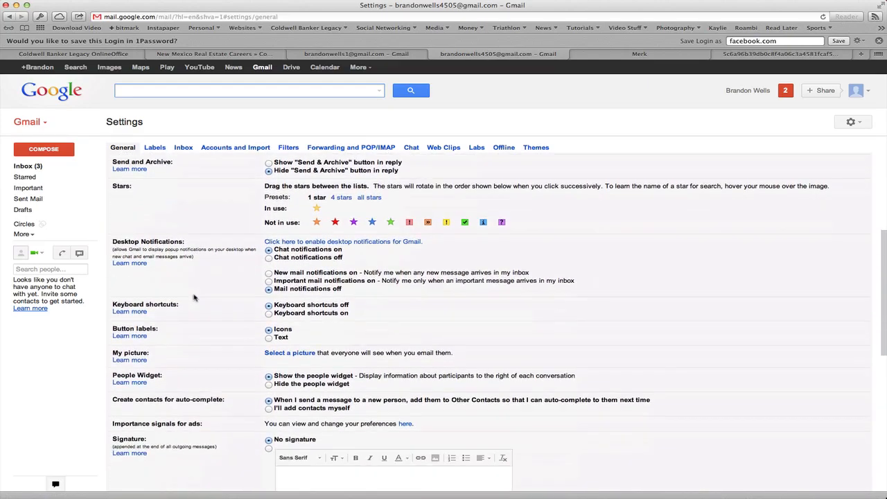
pyautogui.scroll(-3, 194, 297)
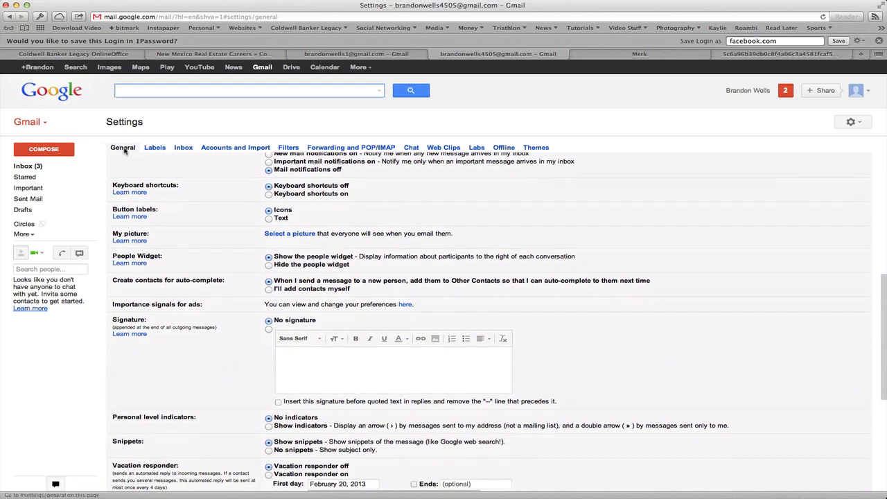
# - Enable a custom signature listing the agent's name, Coldwell Banker Legacy and office phone
pyautogui.click(312, 359)
pyautogui.write('Brand')
pyautogui.write('on WE')
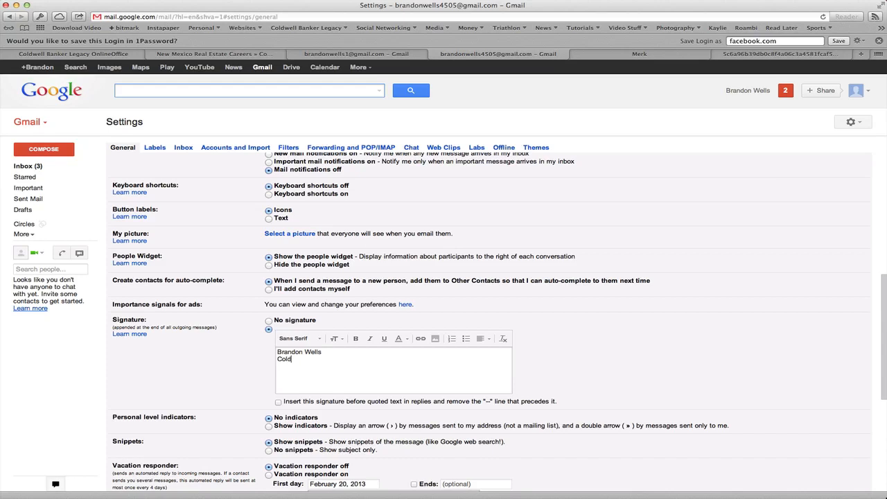
pyautogui.write('well Banker Legacy')
pyautogui.write('ffice')
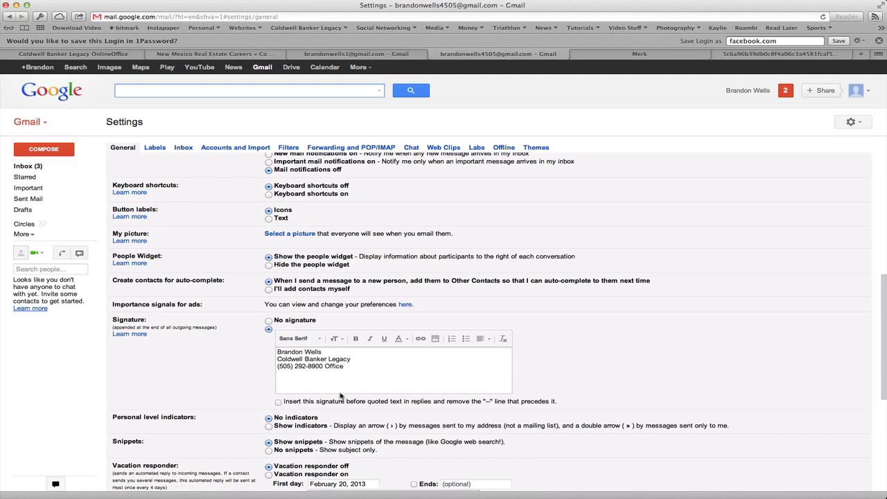
pyautogui.scroll(-1, 341, 395)
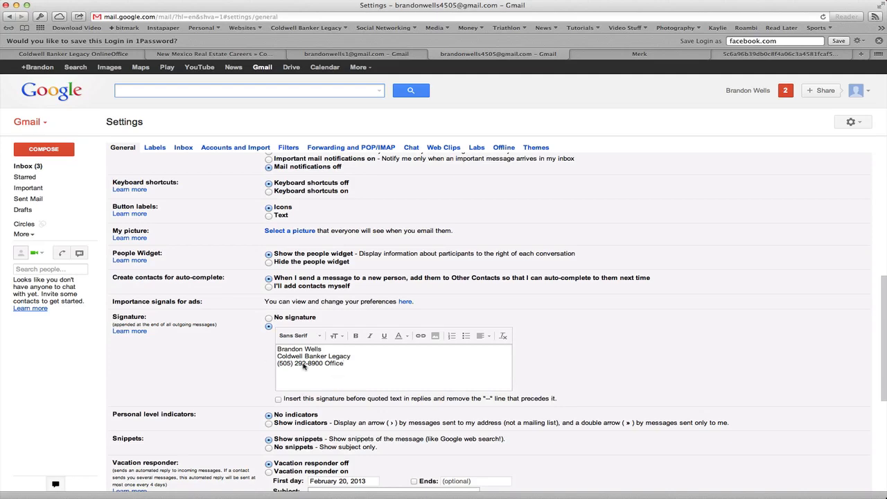
pyautogui.scroll(3, 303, 367)
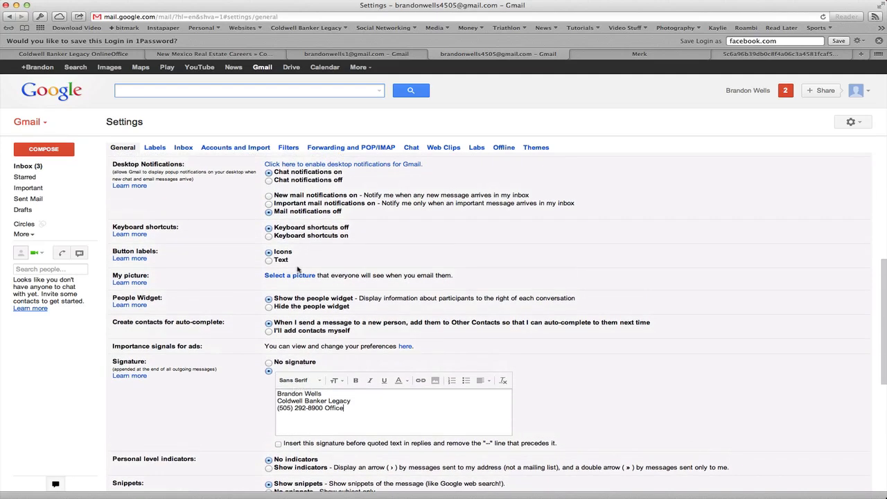
# - Move from the Forwarding and POP/IMAP settings to Accounts and Import, and start adding another send-as address
pyautogui.click(350, 148)
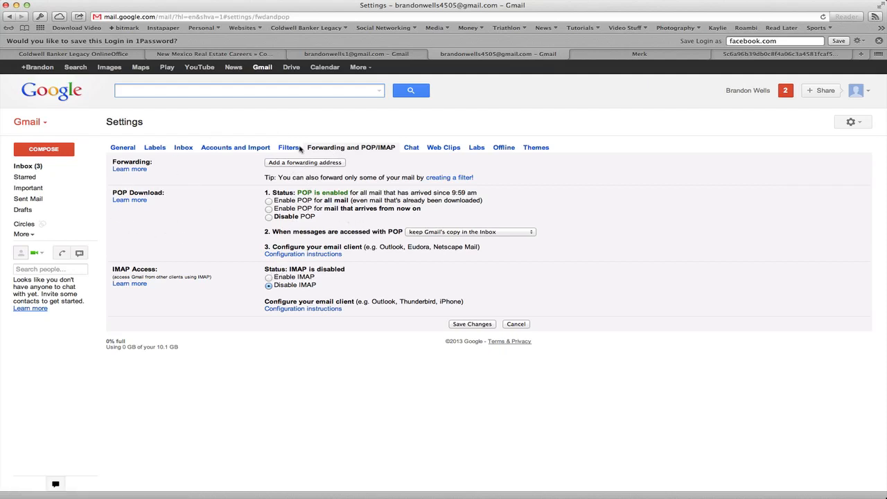
pyautogui.click(225, 147)
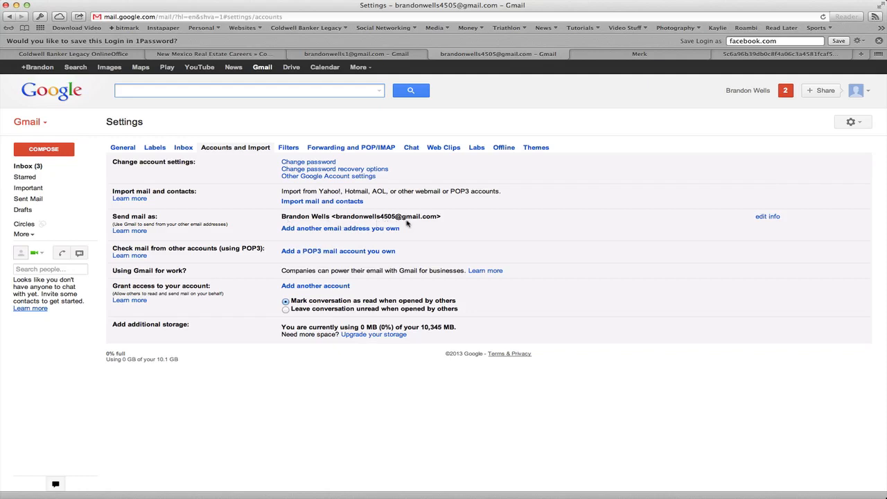
pyautogui.click(320, 231)
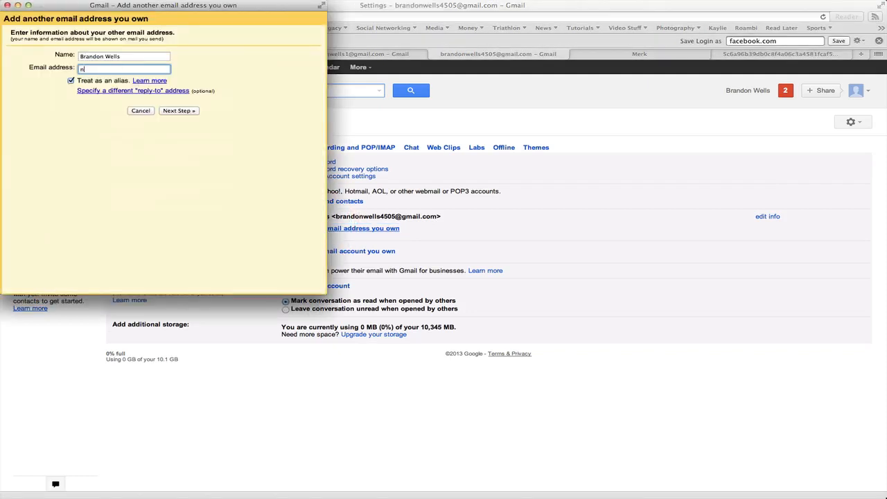
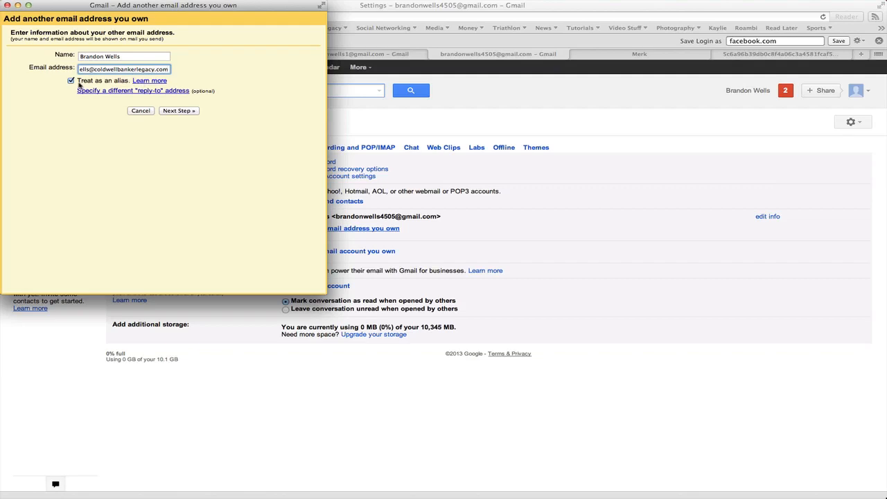
# - Enter the work e-mail address as a send-as address with 'Treat as an alias' unchecked, then continue
pyautogui.click(141, 81)
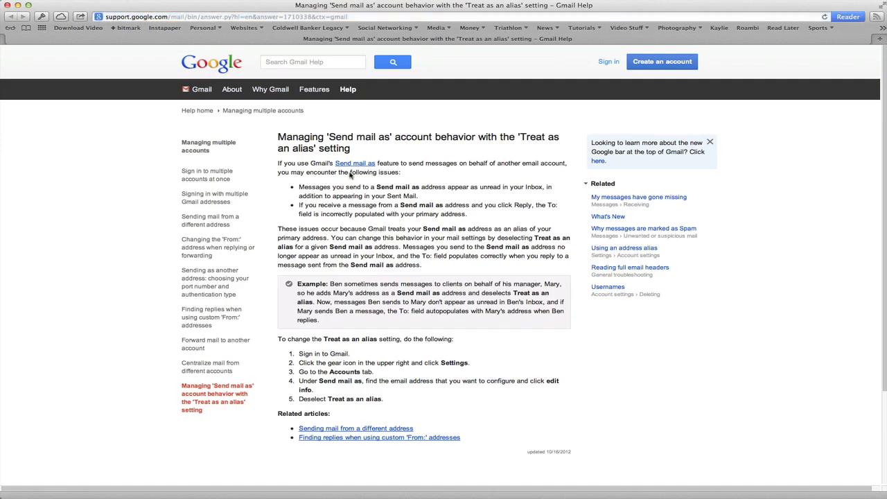
pyautogui.click(7, 5)
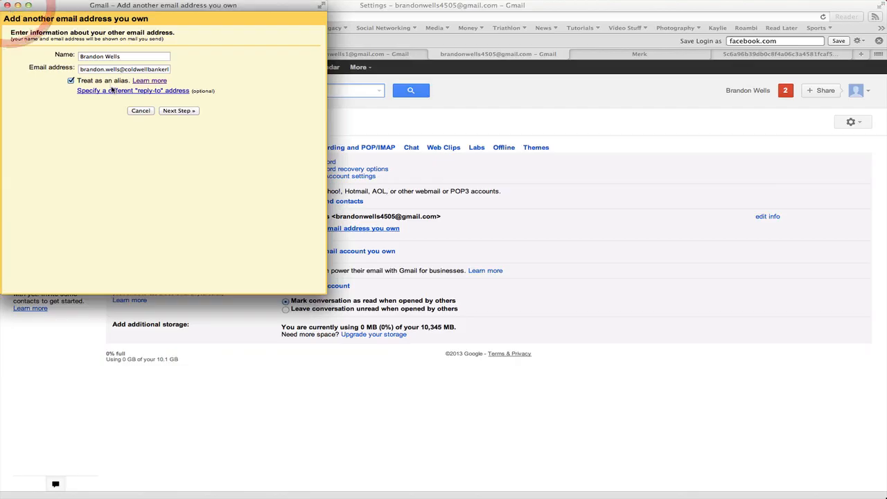
pyautogui.click(72, 81)
pyautogui.click(178, 111)
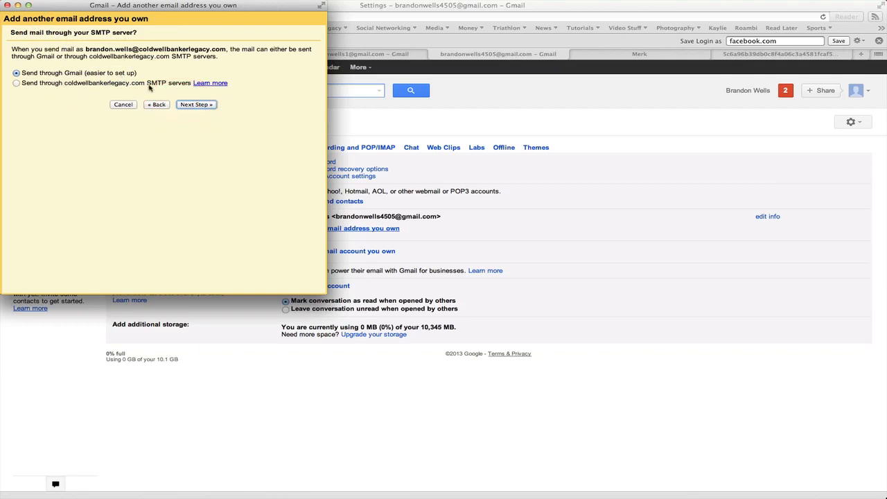
# - Keep Send through Gmail, send the verification email, check the code popup behind Mail, then return to Gmail
pyautogui.click(200, 104)
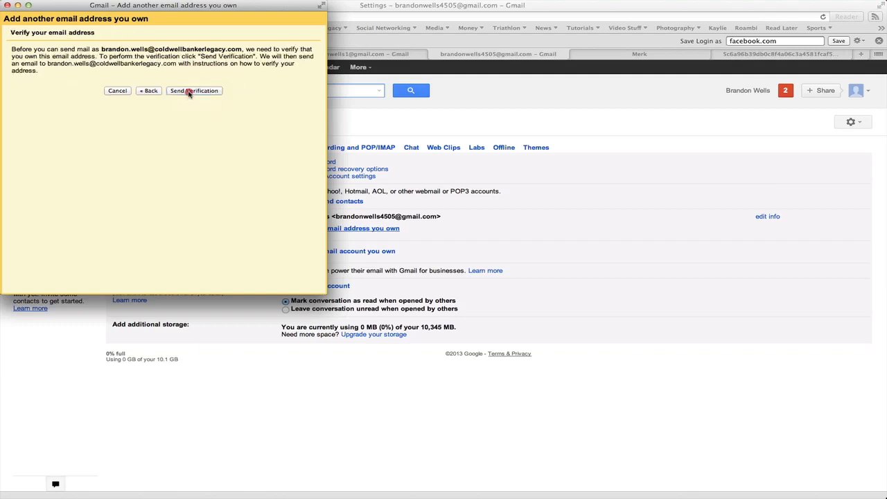
pyautogui.click(189, 95)
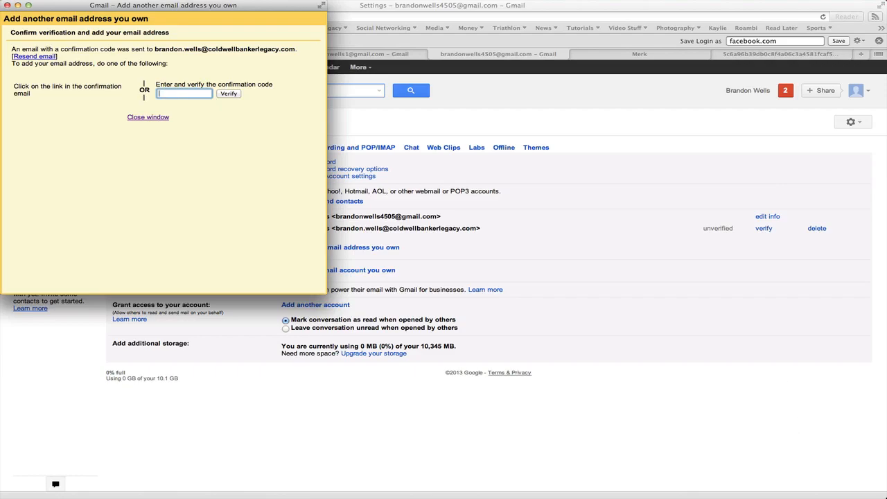
pyautogui.press('super+Tab')
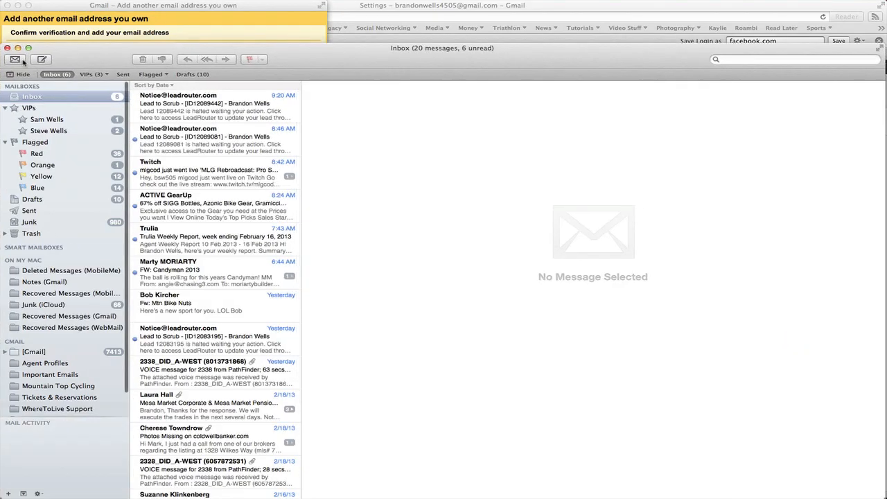
pyautogui.moveTo(315, 63); pyautogui.dragTo(886, 22)
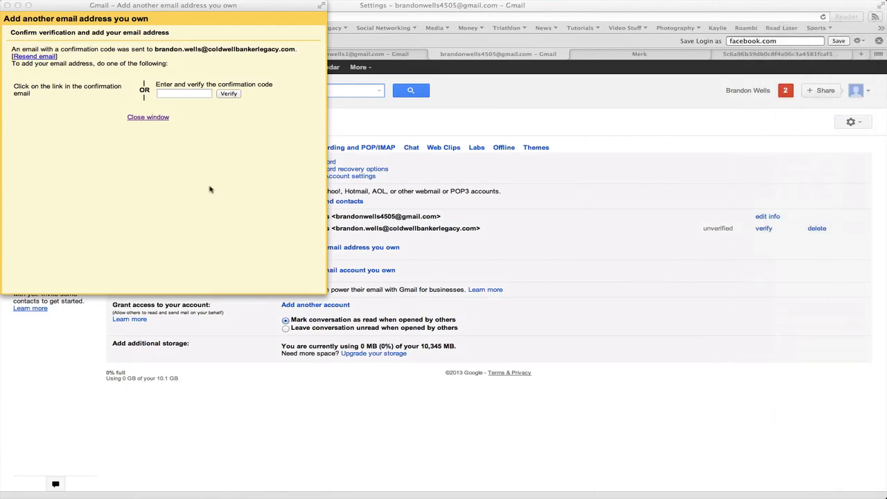
pyautogui.click(189, 174)
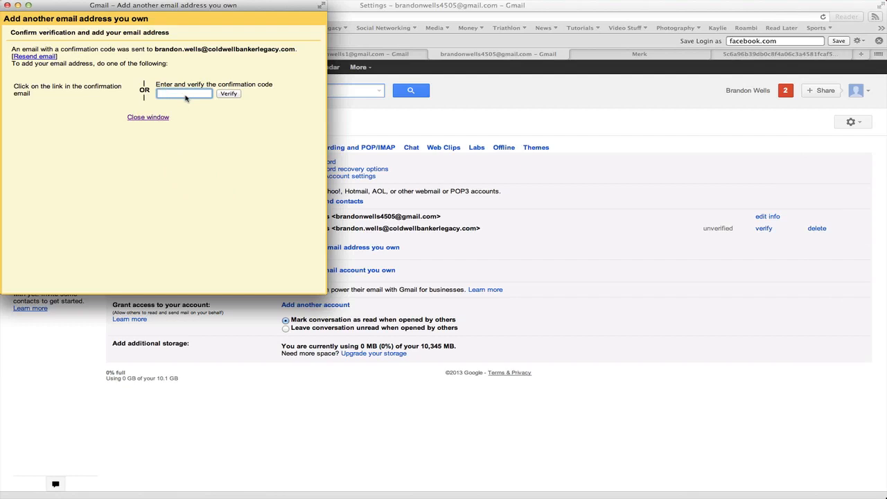
pyautogui.click(560, 280)
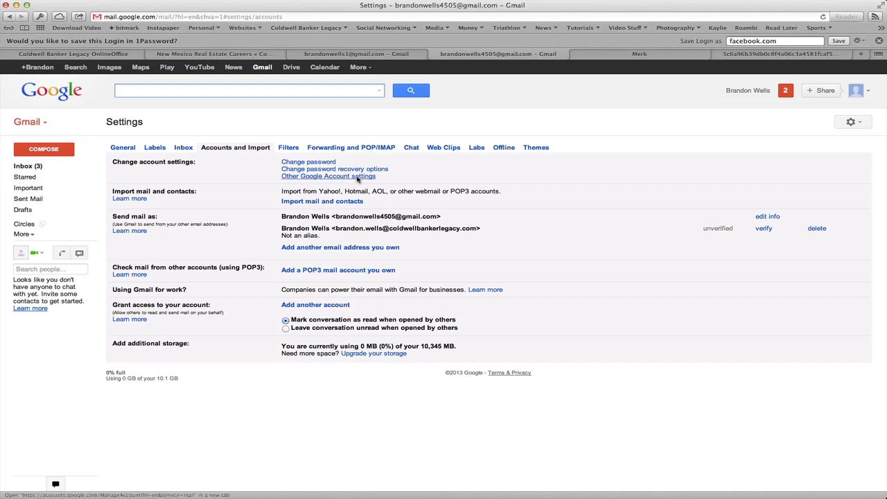
# - Sign in to OnlineOffice with the work e-mail and password, then open Webmail in a new tab
pyautogui.click(103, 56)
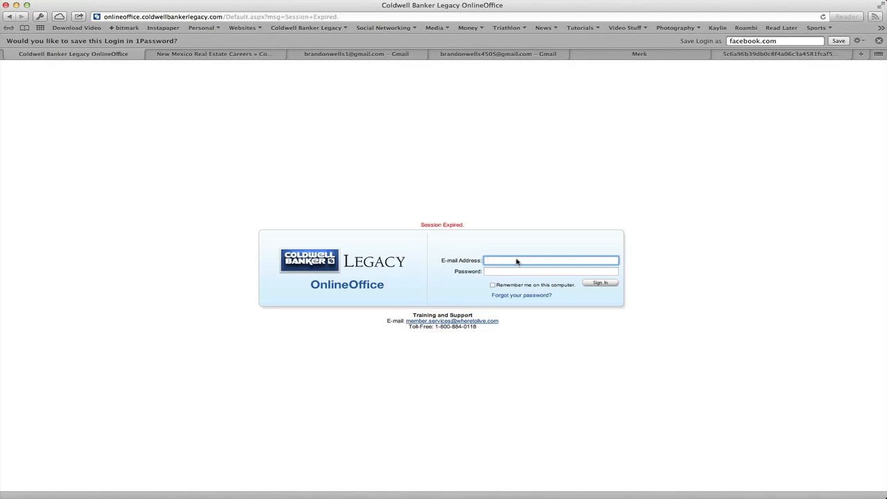
pyautogui.press('Tab')
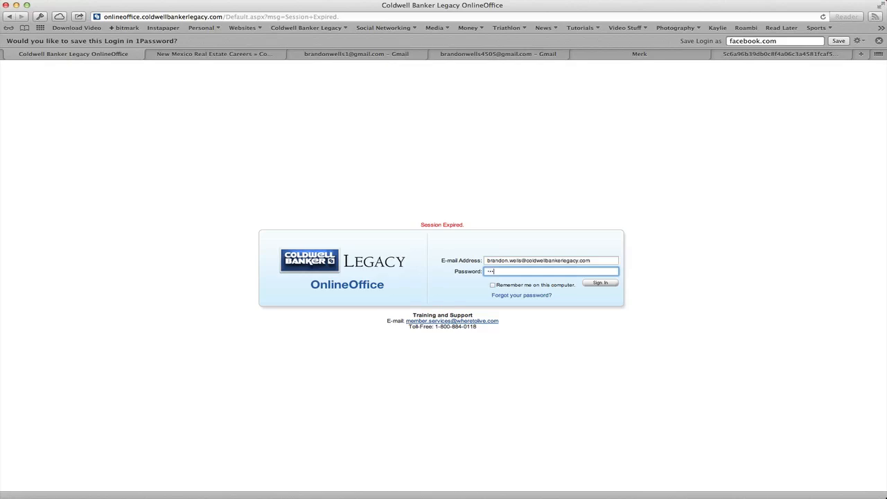
pyautogui.press('Return')
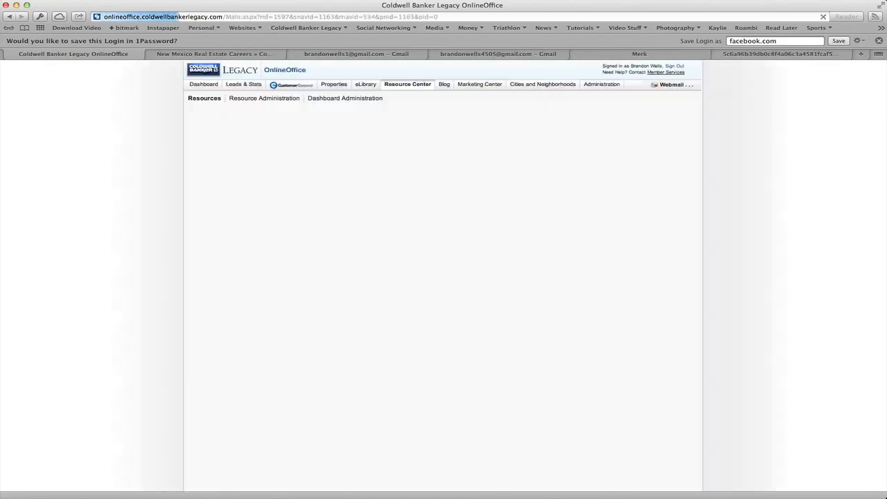
pyautogui.click(664, 86)
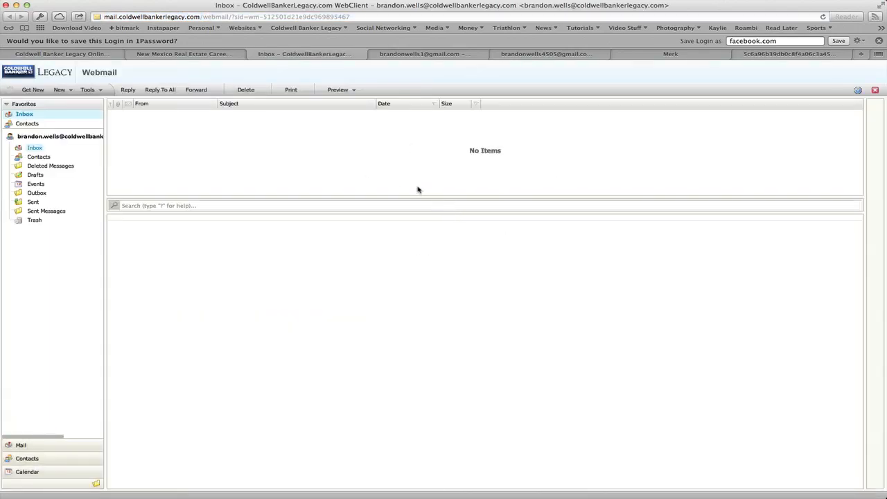
# - Open Tools > Options in Webmail and review the forward-to address on the Forwarder tab
pyautogui.click(90, 90)
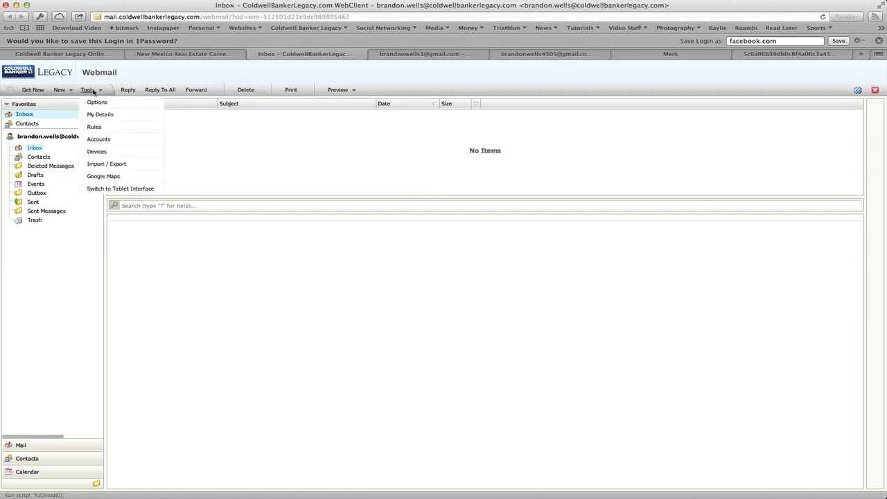
pyautogui.click(98, 102)
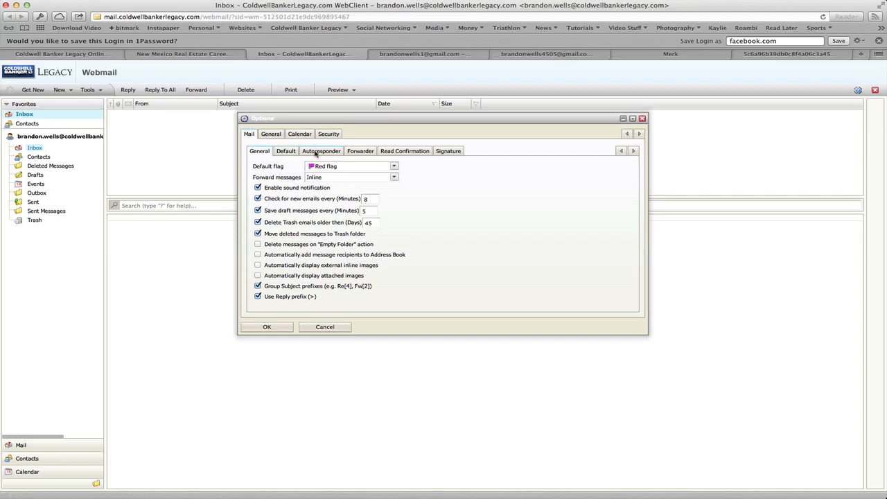
pyautogui.click(365, 152)
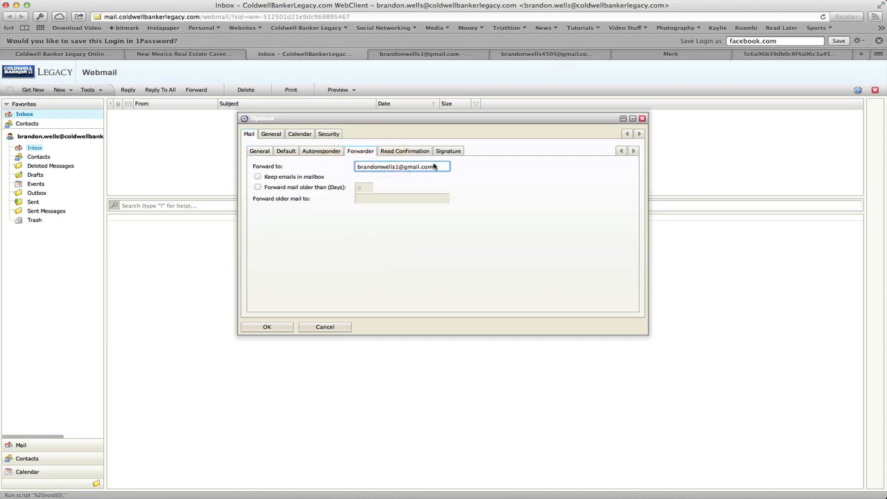
pyautogui.moveTo(442, 166); pyautogui.dragTo(348, 171)
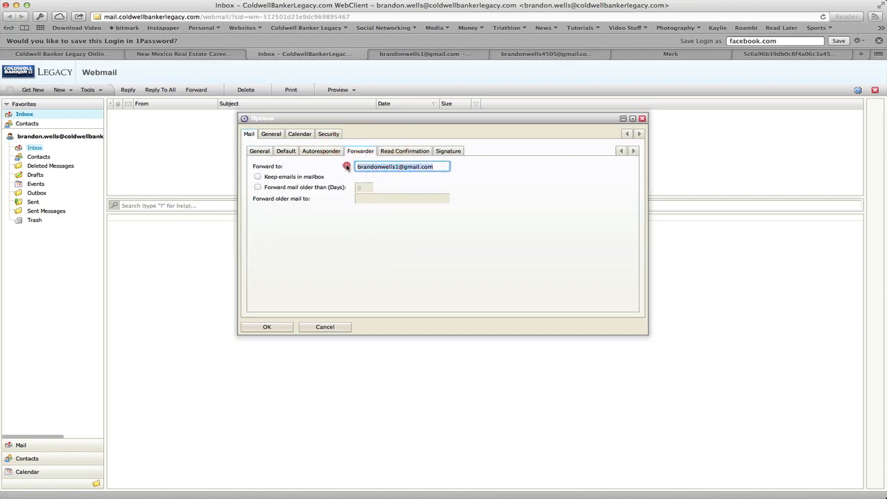
pyautogui.click(481, 181)
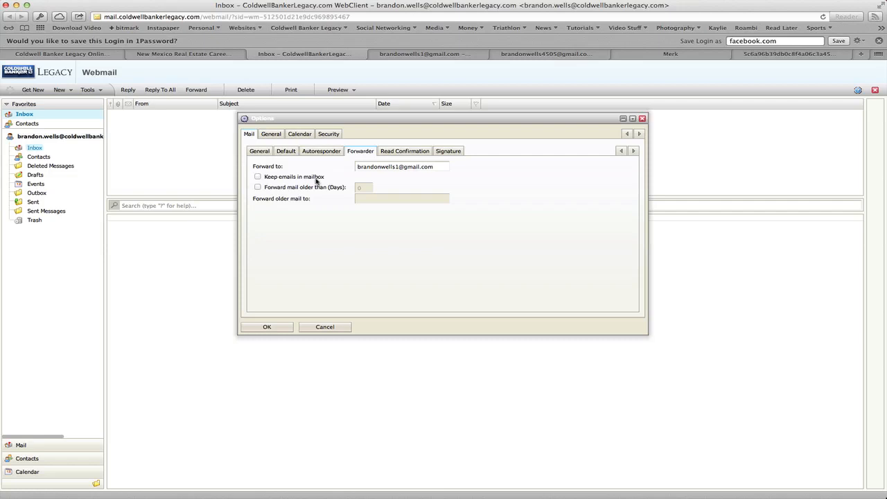
# - Leave 'Keep emails in mailbox' off, check 'Forward mail older than (Days)' and edit the days value
pyautogui.click(258, 177)
pyautogui.click(258, 177)
pyautogui.click(258, 188)
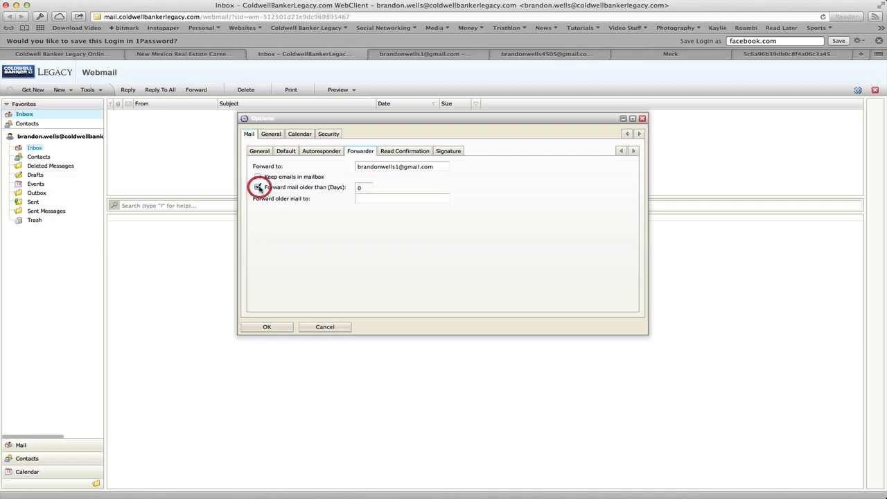
pyautogui.click(364, 188)
pyautogui.press('BackSpace')
pyautogui.write('360')
pyautogui.press('BackSpace')
pyautogui.press('BackSpace')
pyautogui.moveTo(886, 77); pyautogui.dragTo(413, 59)
pyautogui.click(262, 103)
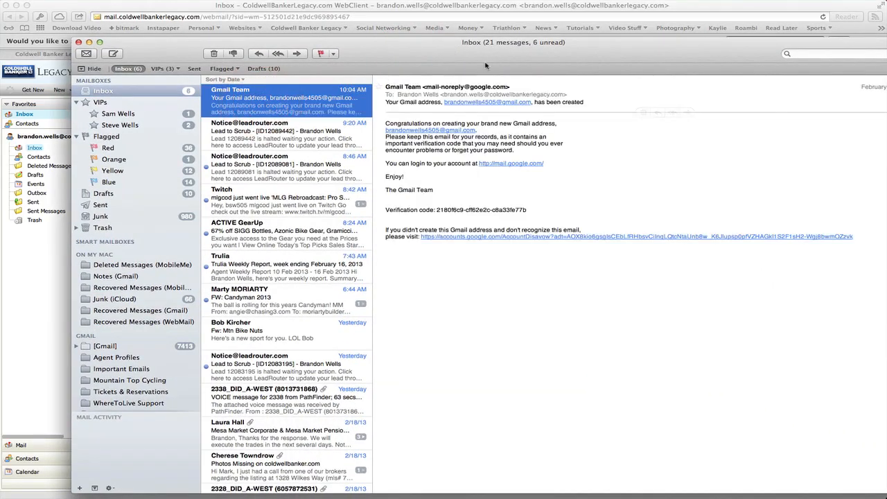
pyautogui.moveTo(485, 61); pyautogui.dragTo(442, 52)
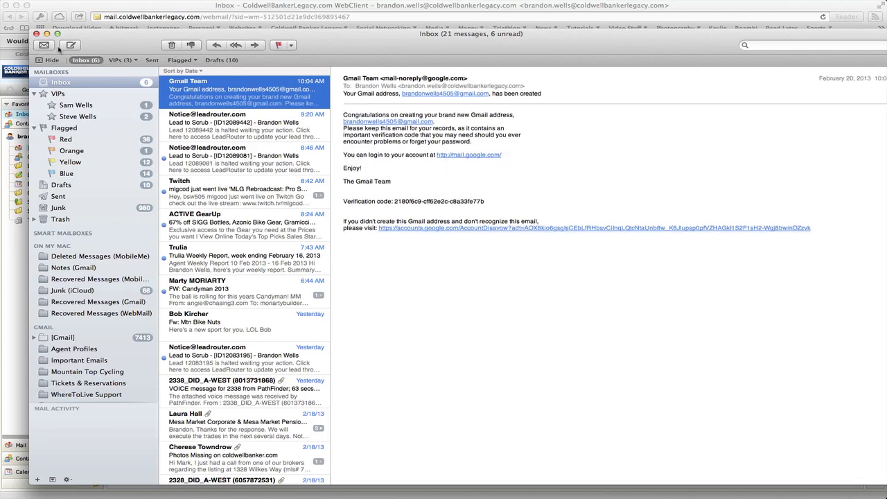
pyautogui.click(36, 33)
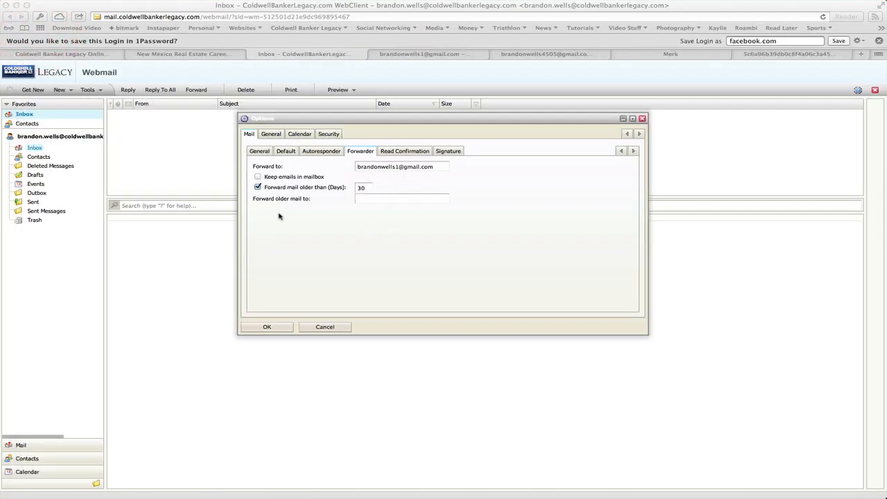
# - Uncheck older-mail forwarding, save the Webmail options with OK, and return to the Gmail settings tab
pyautogui.click(256, 192)
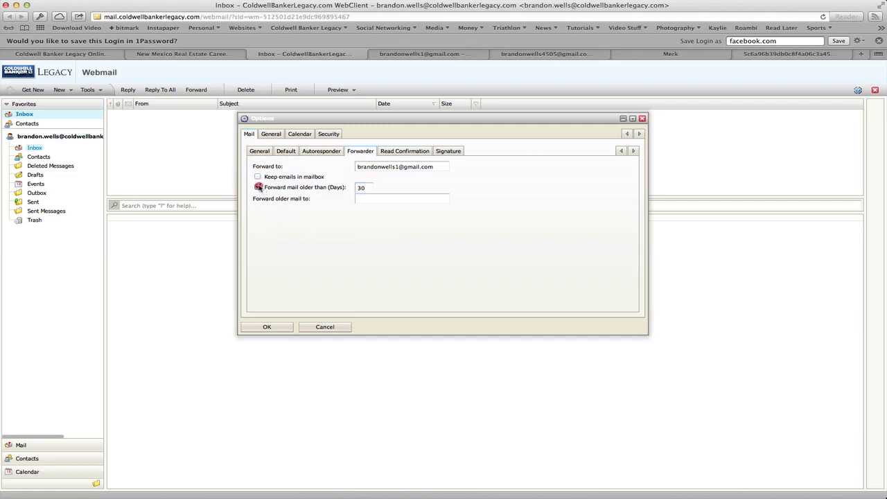
pyautogui.click(258, 187)
pyautogui.click(273, 326)
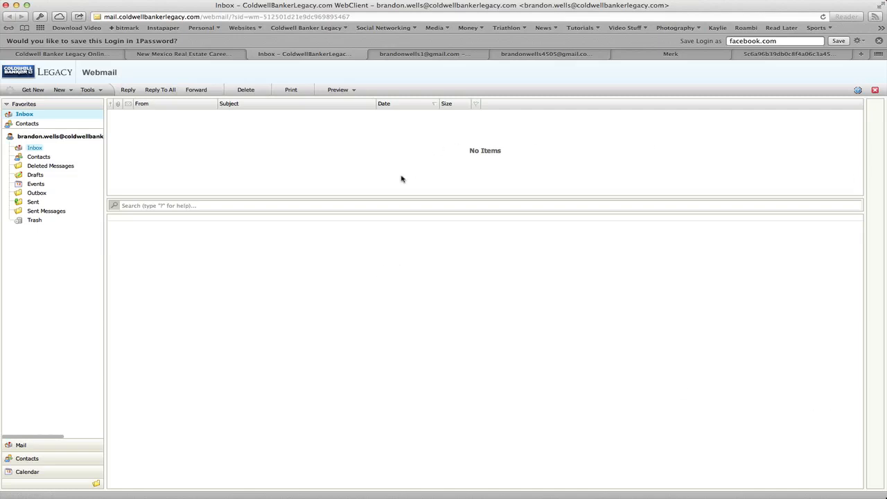
pyautogui.click(548, 54)
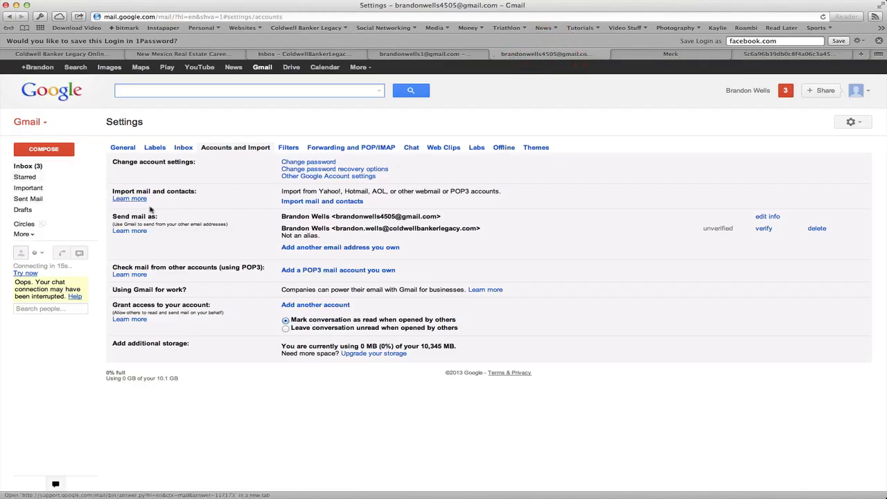
# - Start a new Gmail message addressed to the work e-mail address
pyautogui.click(47, 149)
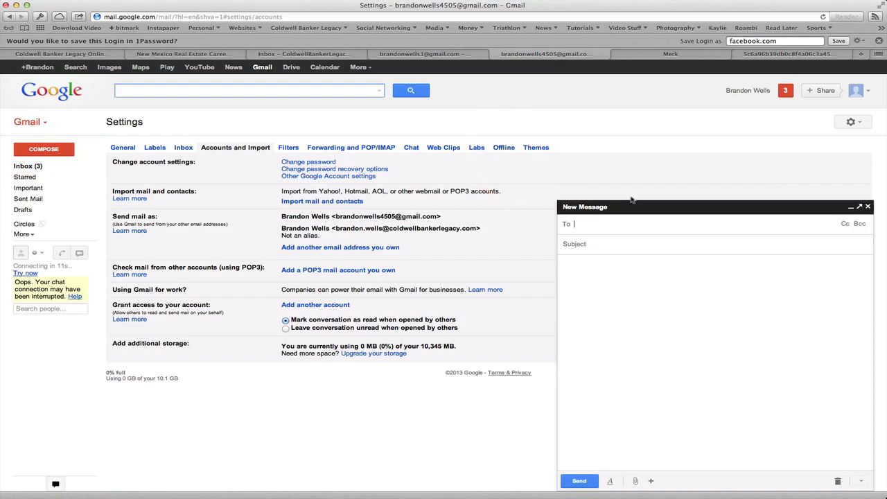
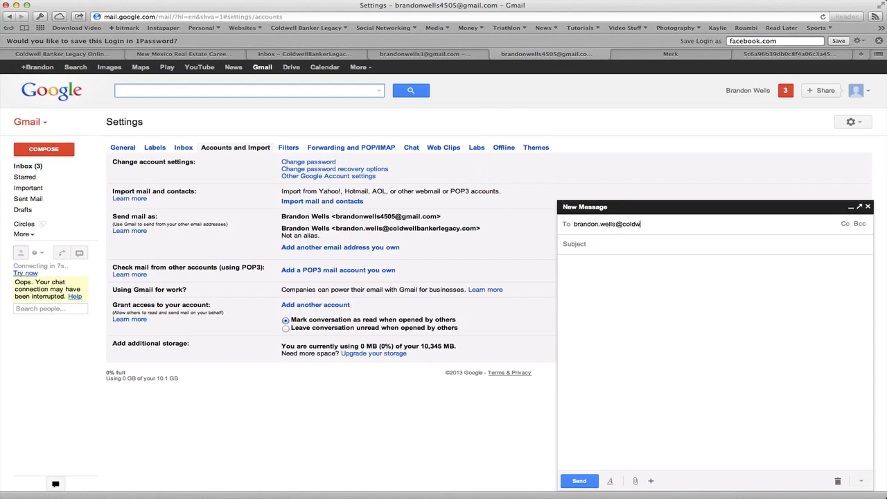
pyautogui.press('Return')
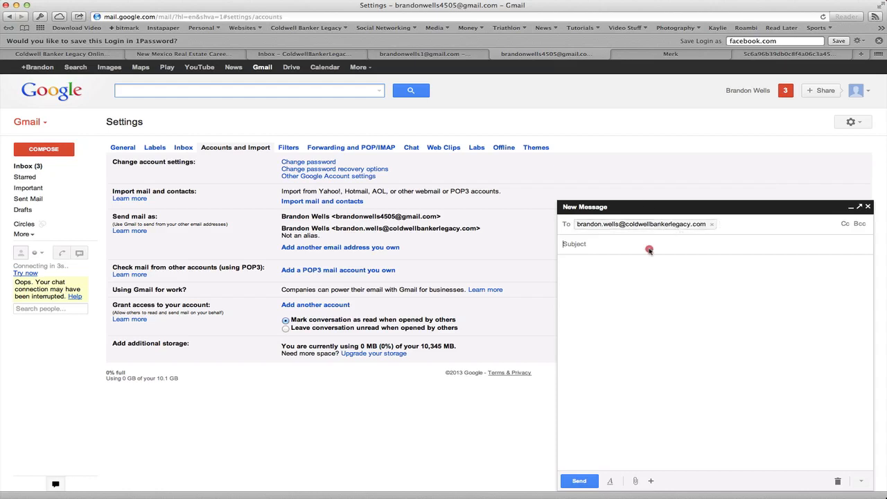
# - Give the message the subject 'Test' and the body text 'Test'
pyautogui.click(647, 246)
pyautogui.write('Tst')
pyautogui.press('BackSpace')
pyautogui.press('BackSpace')
pyautogui.press('BackSpace')
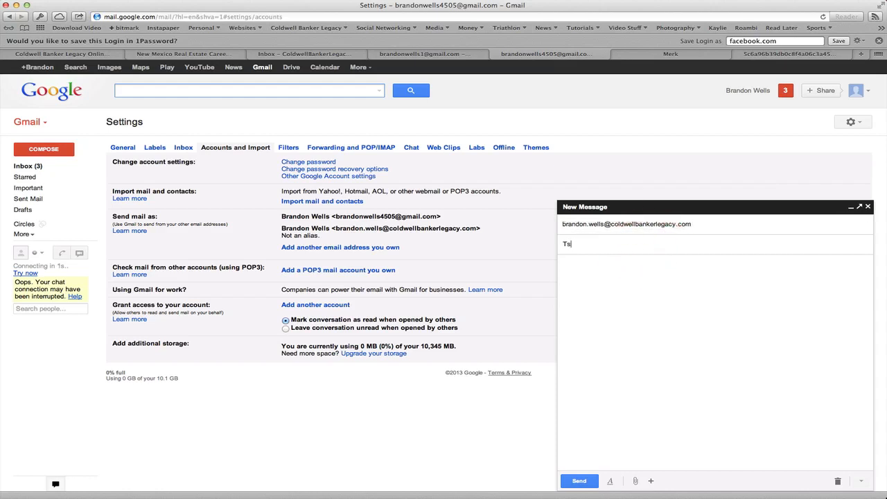
pyautogui.write('Test')
pyautogui.click(681, 300)
pyautogui.write('Test')
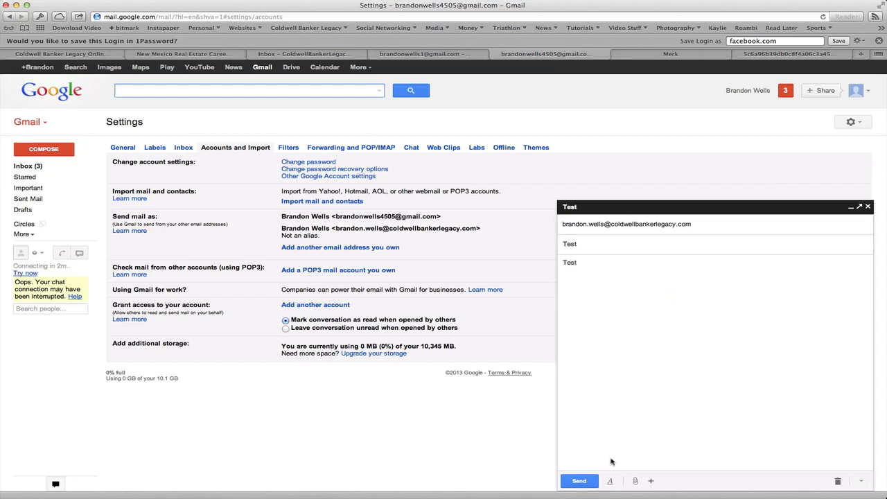